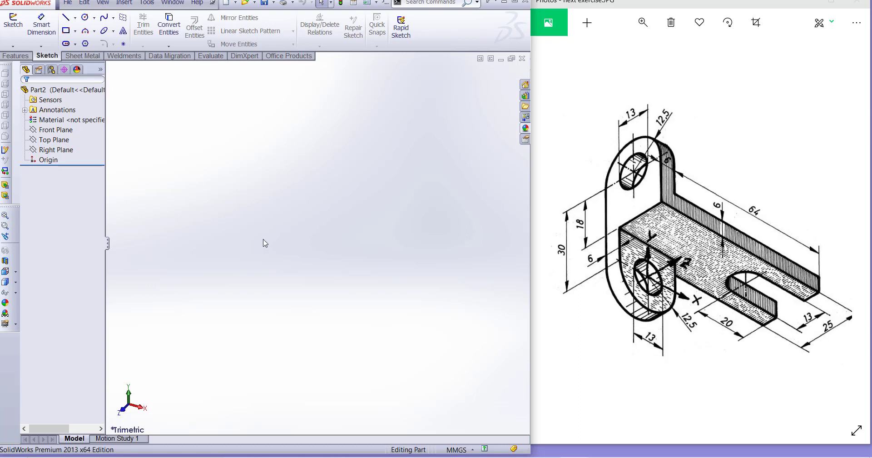
# Sketch a corner rectangle about 99 by 38 mm on the Top Plane, starting at the origin
pyautogui.click(69, 140)
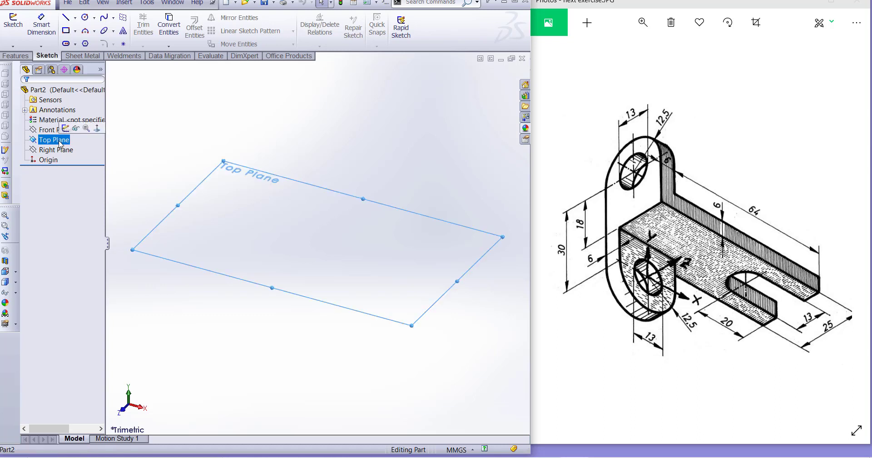
pyautogui.click(89, 129)
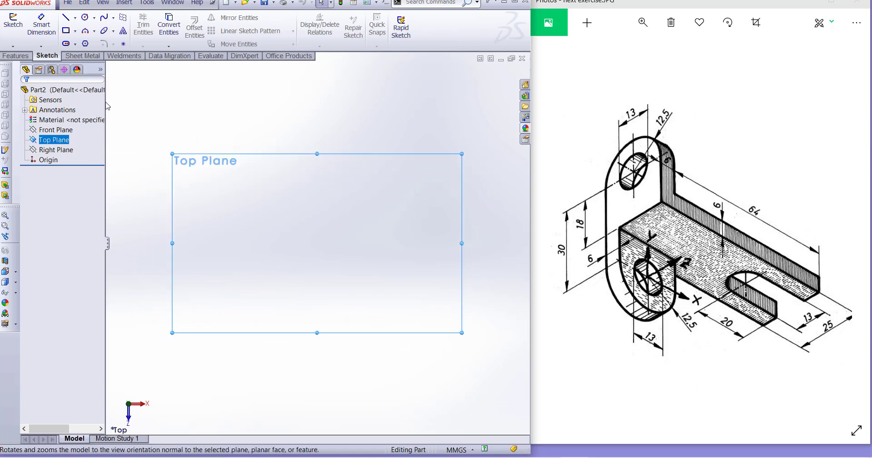
pyautogui.click(69, 32)
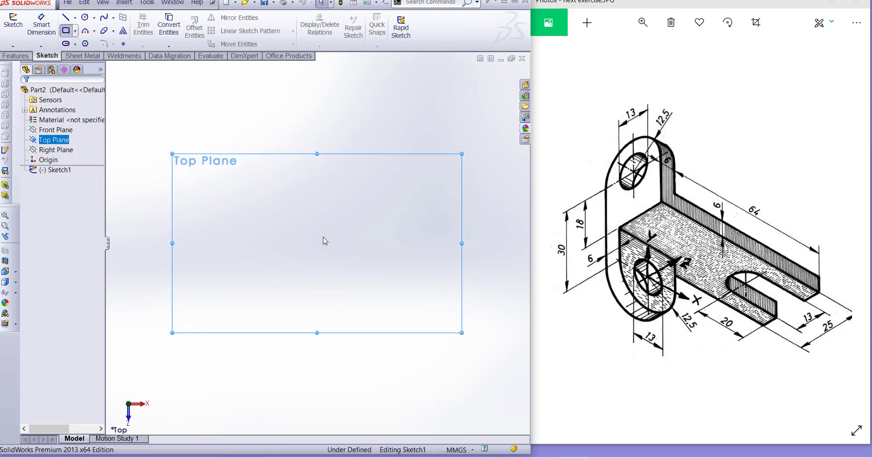
pyautogui.click(317, 243)
pyautogui.click(379, 270)
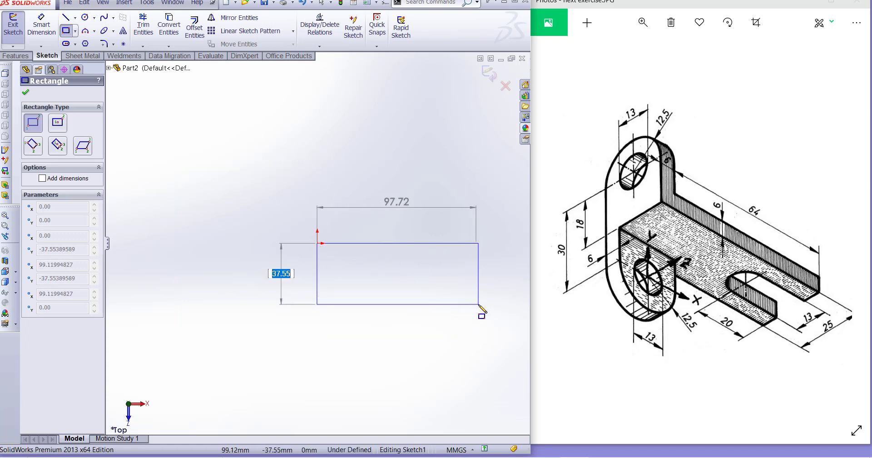
pyautogui.click(479, 304)
pyautogui.press('Escape')
pyautogui.scroll(3, 482, 306)
pyautogui.scroll(-1, 472, 296)
pyautogui.scroll(-2, 443, 288)
pyautogui.scroll(2, 409, 282)
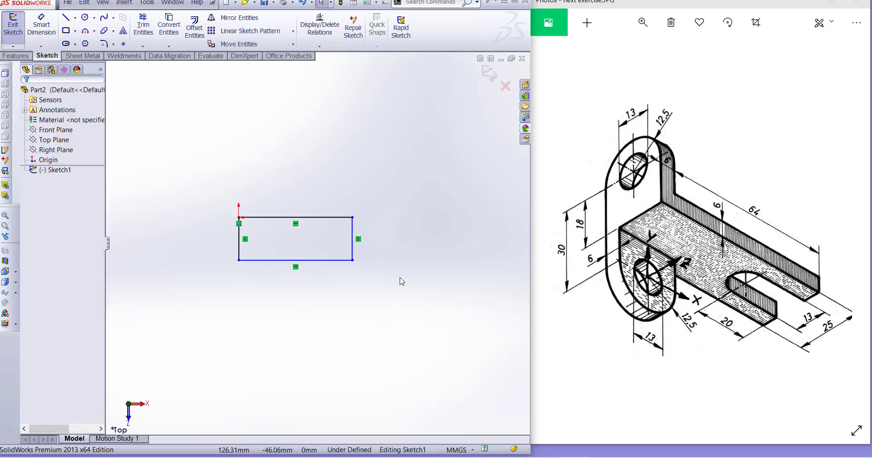
pyautogui.scroll(-1, 313, 250)
# Dimension the rectangle's short vertical side at the origin to 25 mm
pyautogui.click(53, 43)
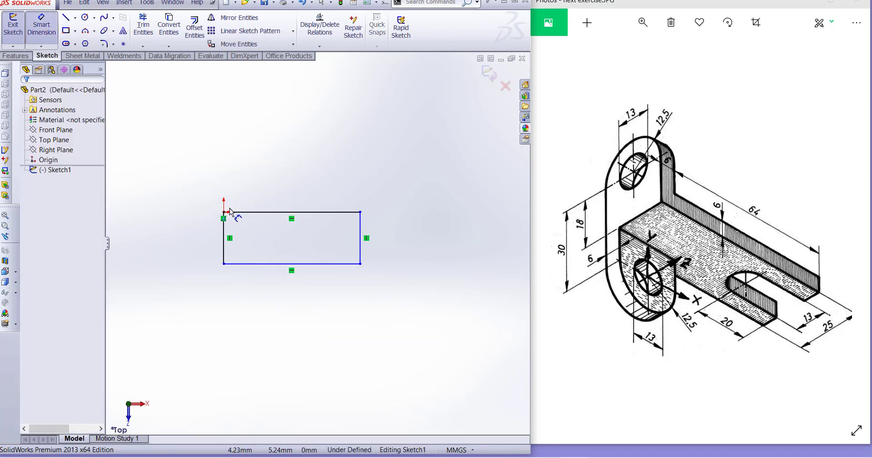
pyautogui.click(223, 241)
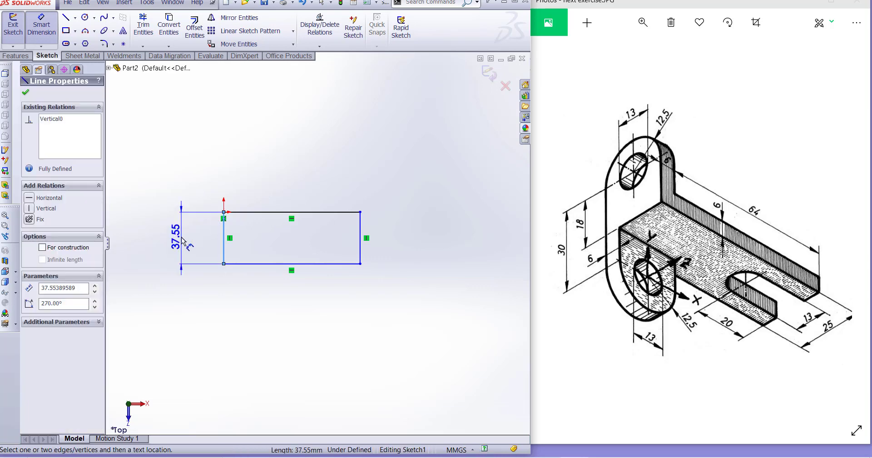
pyautogui.click(181, 241)
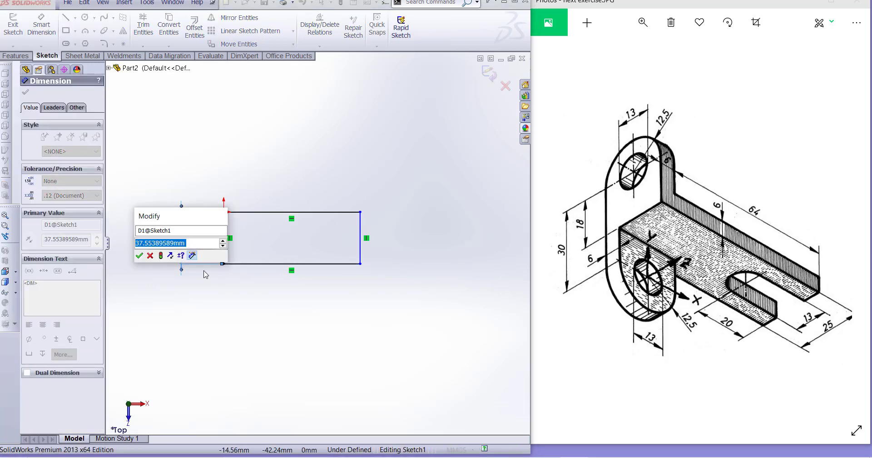
pyautogui.write('25')
pyautogui.press('Return')
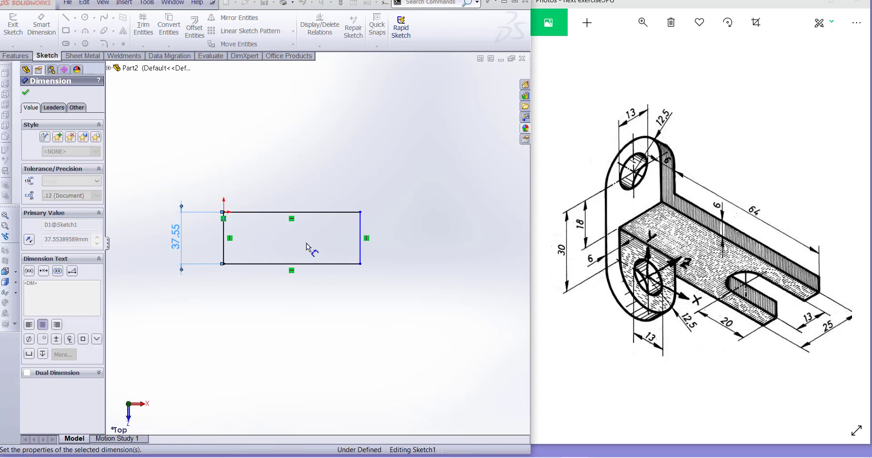
# Dimension the rectangle's long horizontal side to 70 mm
pyautogui.click(320, 212)
pyautogui.click(320, 171)
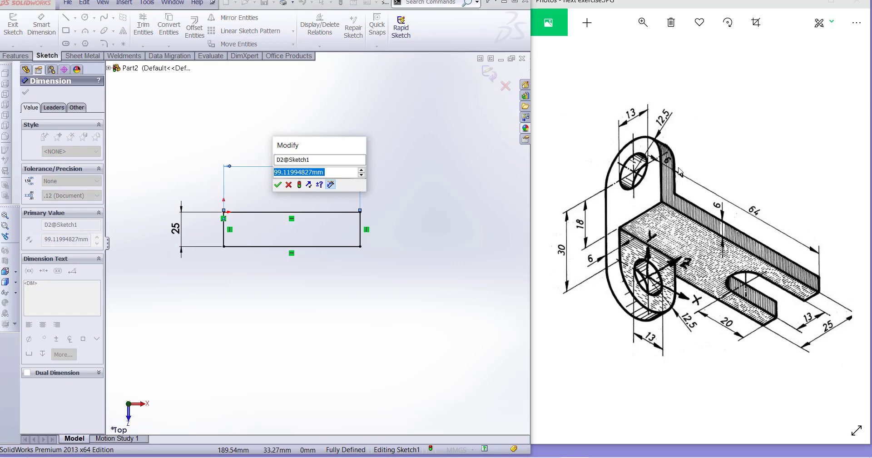
pyautogui.write('70')
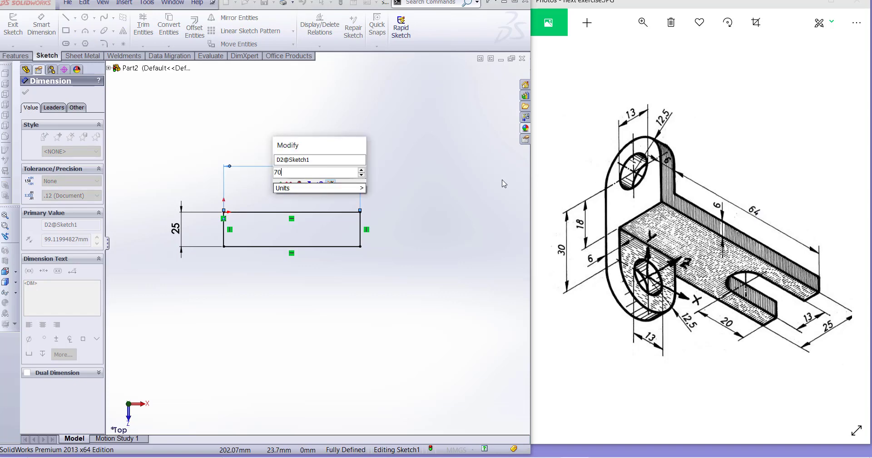
pyautogui.press('Return')
pyautogui.click(458, 224)
# Sketch a horizontal straight slot inward from the midpoint of the rectangle's far short edge, about 14 mm between centres and 8 mm wide
pyautogui.scroll(-3, 292, 250)
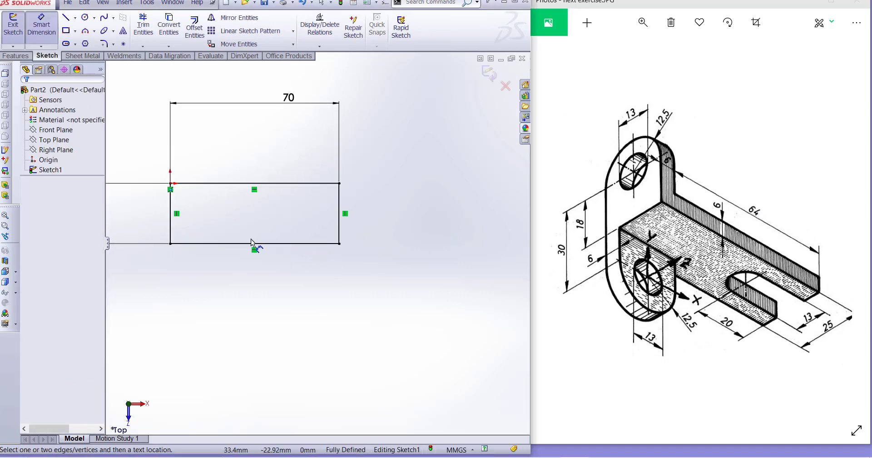
pyautogui.click(66, 45)
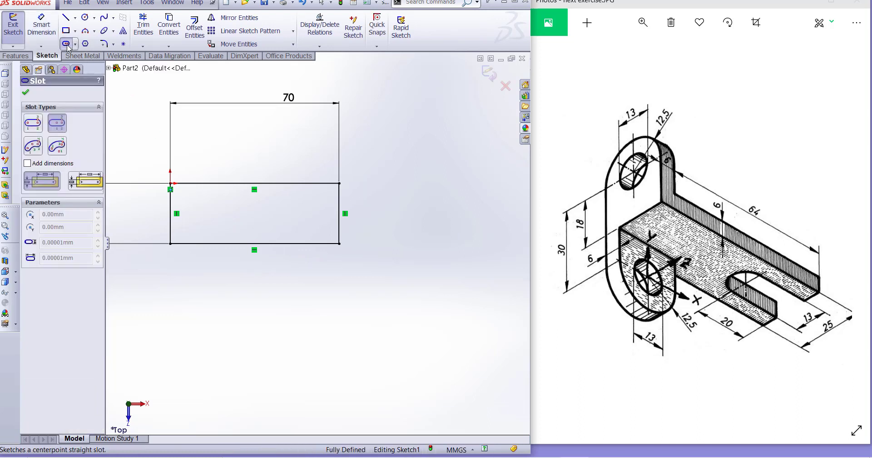
pyautogui.click(36, 128)
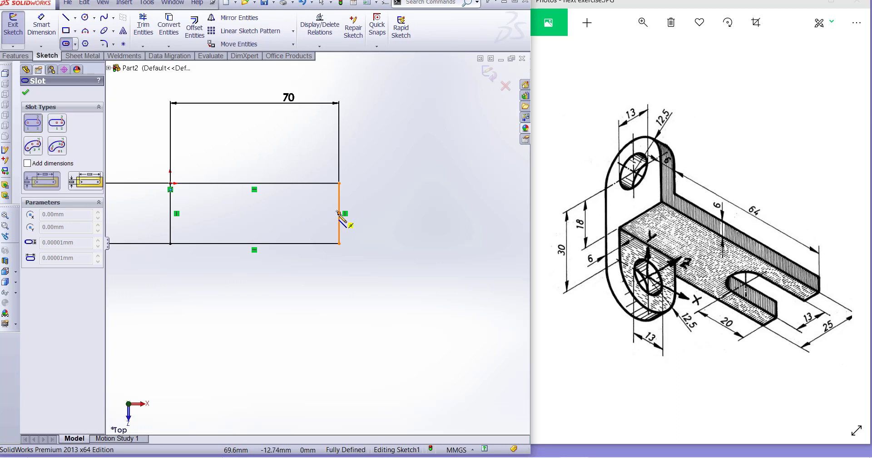
pyautogui.click(338, 214)
pyautogui.click(304, 213)
pyautogui.click(331, 229)
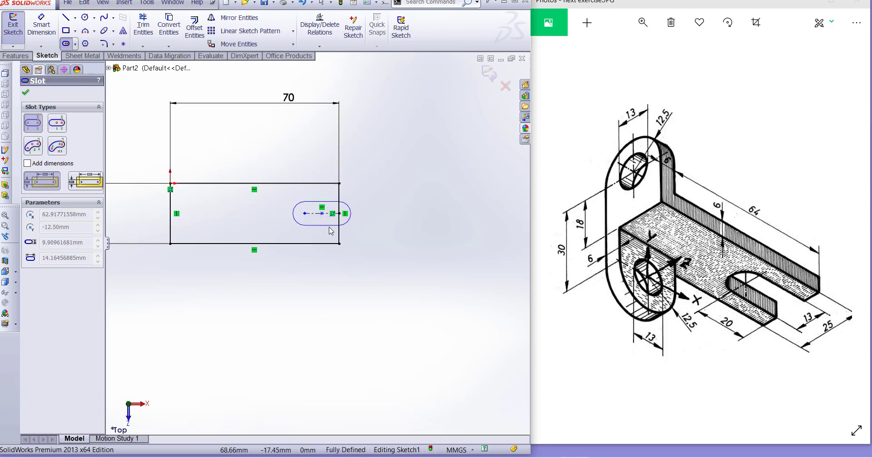
pyautogui.scroll(-8, 313, 218)
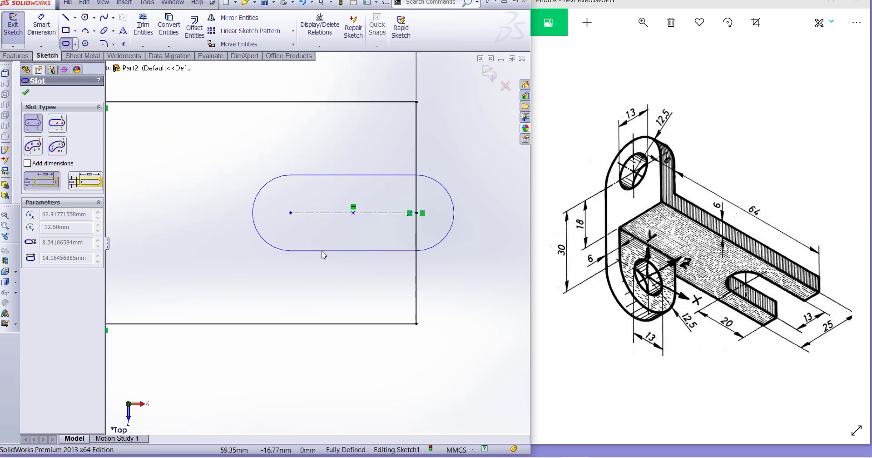
pyautogui.click(345, 249)
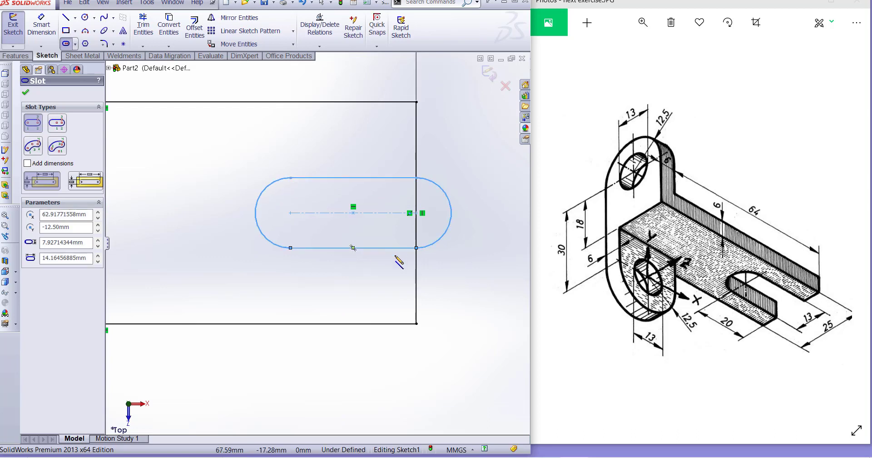
pyautogui.press('Escape')
# Dimension the slot's inner end arc to a radius of 6.5 mm
pyautogui.scroll(3, 354, 249)
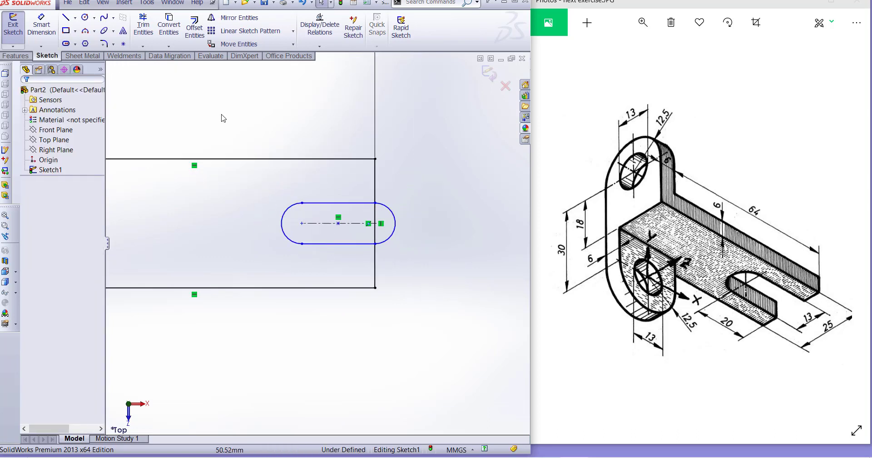
pyautogui.click(41, 25)
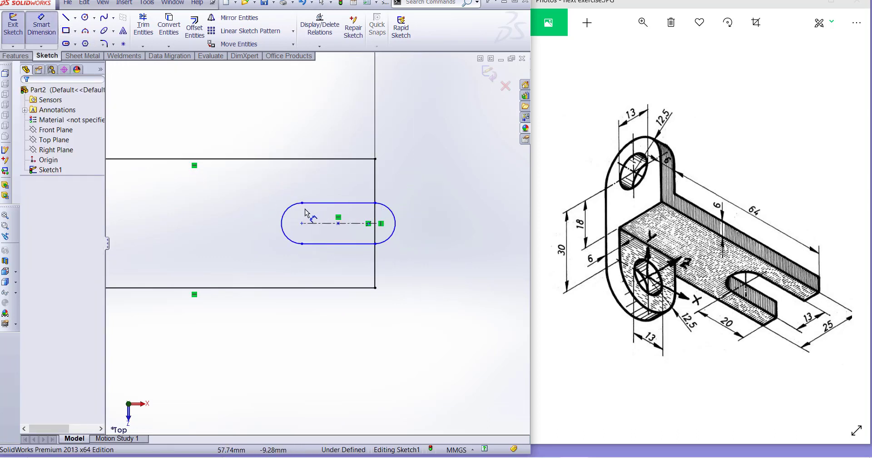
pyautogui.click(278, 213)
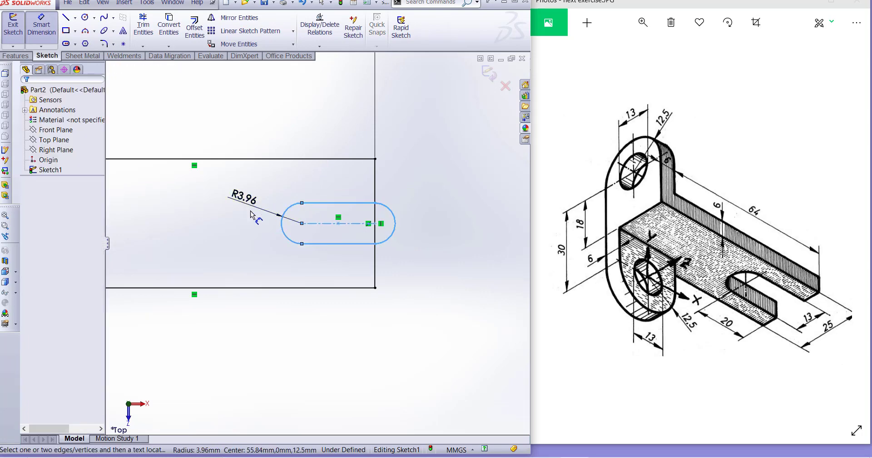
pyautogui.click(264, 215)
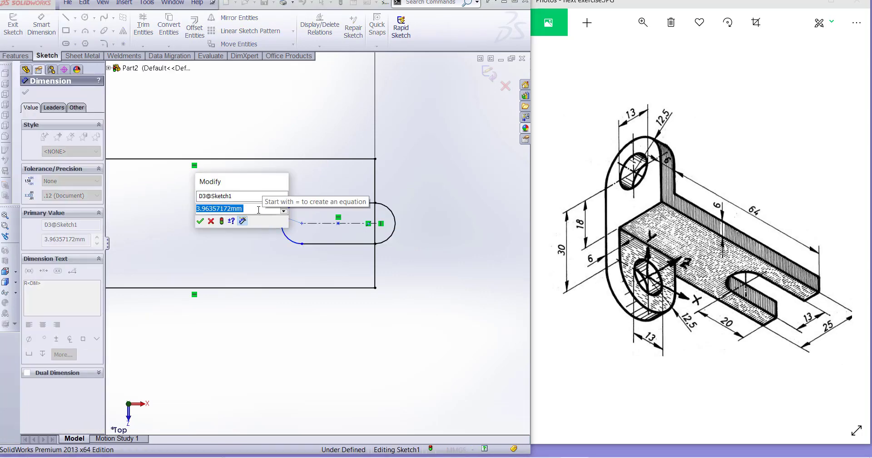
pyautogui.write('6.5')
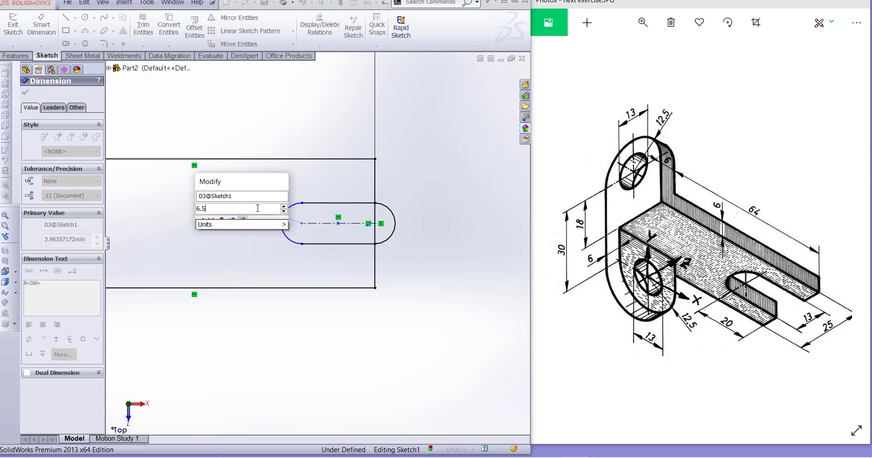
pyautogui.press('Return')
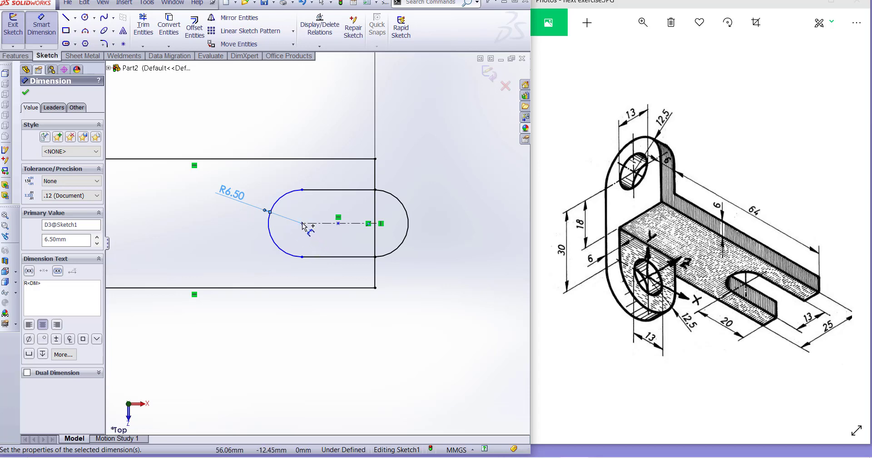
# Dimension the distance from the slot's inner arc centre to the rectangle's far short edge as 20 mm
pyautogui.click(381, 256)
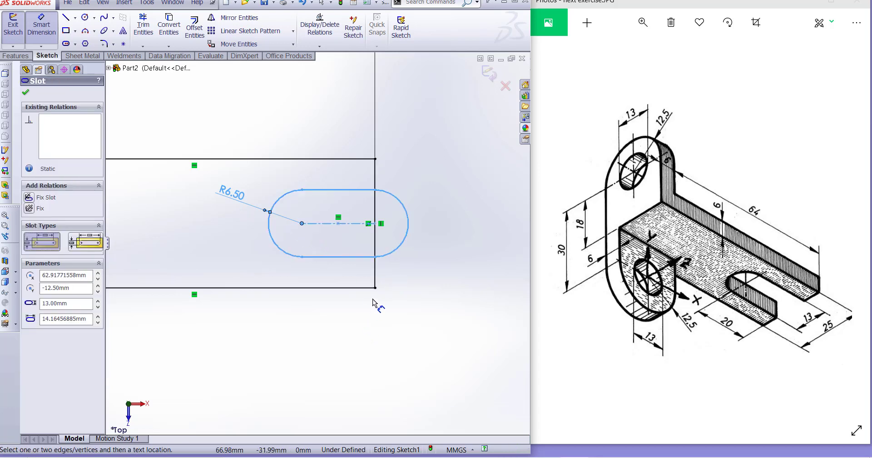
pyautogui.click(375, 272)
pyautogui.click(302, 223)
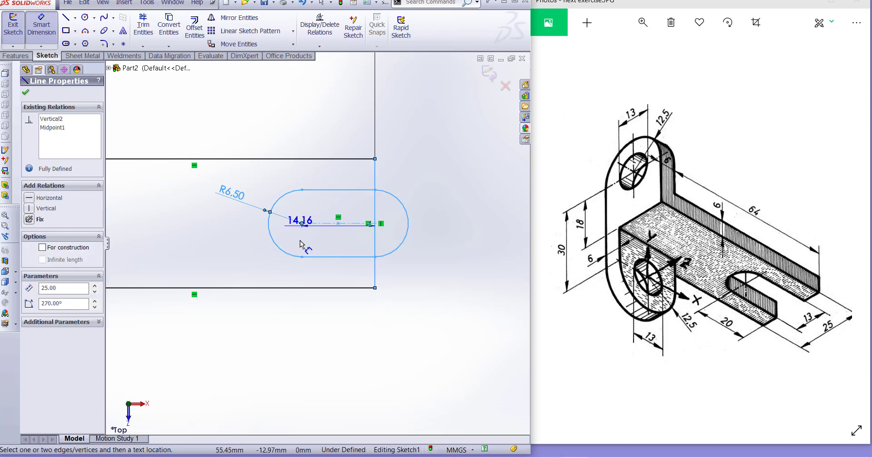
pyautogui.click(339, 348)
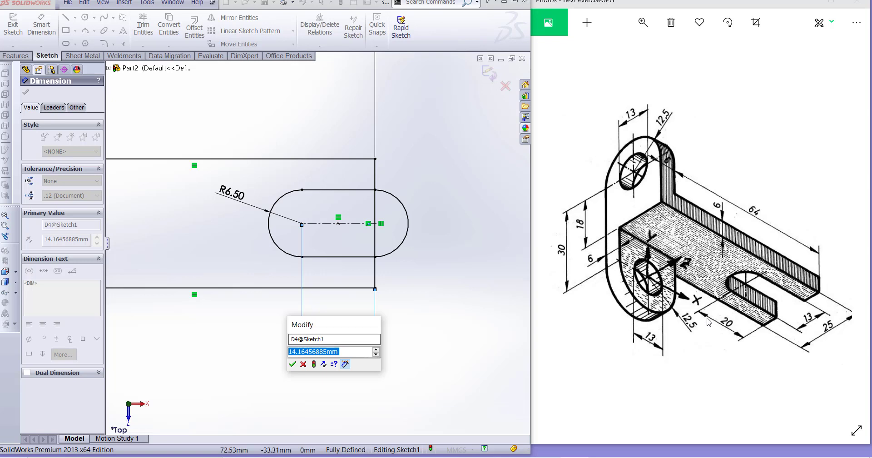
pyautogui.write('20')
pyautogui.press('Return')
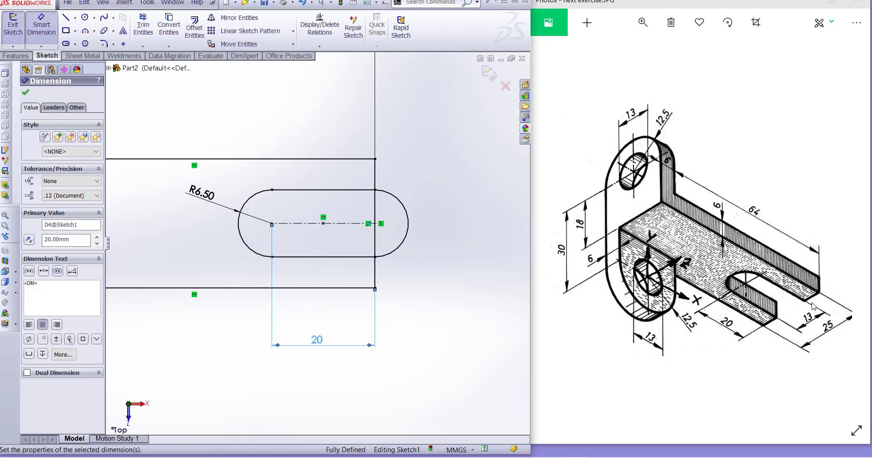
pyautogui.click(26, 93)
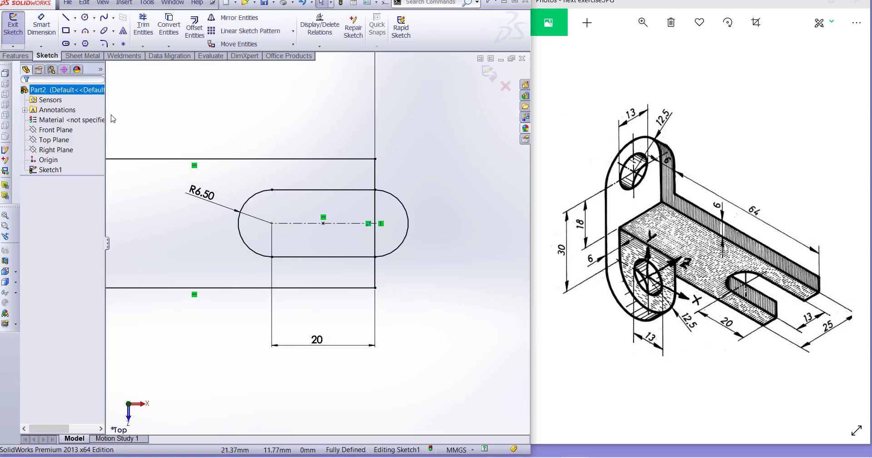
# Trim the slot's end arc outside the rectangle and the edge segment across the slot's mouth, using Trim to closest
pyautogui.scroll(2, 292, 220)
pyautogui.scroll(-2, 341, 237)
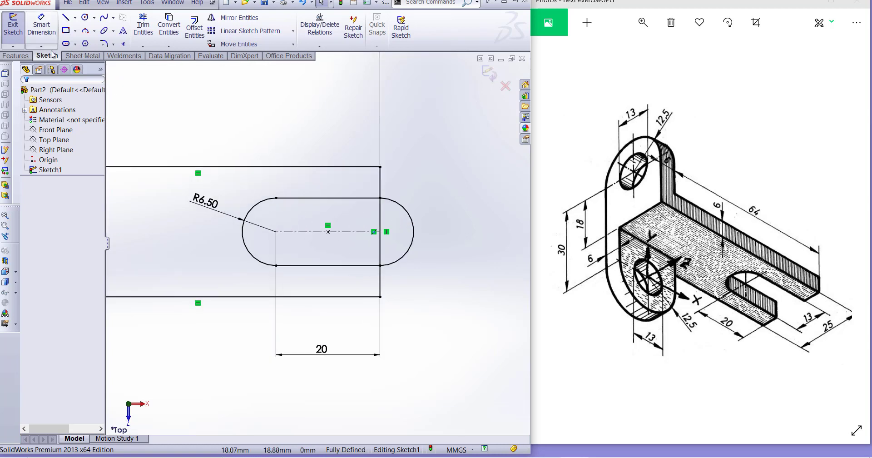
pyautogui.click(143, 25)
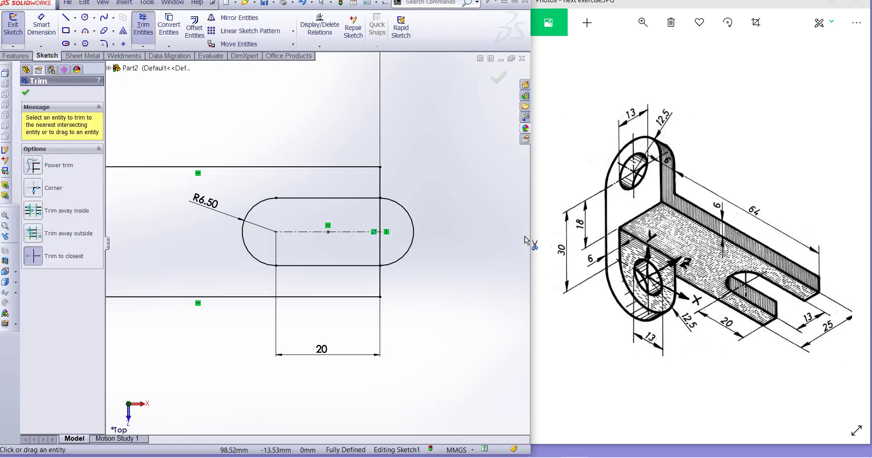
pyautogui.click(400, 207)
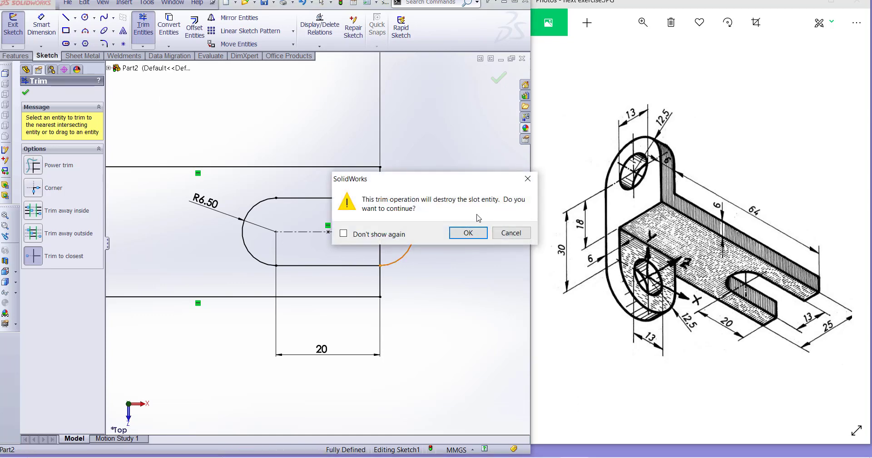
pyautogui.click(468, 233)
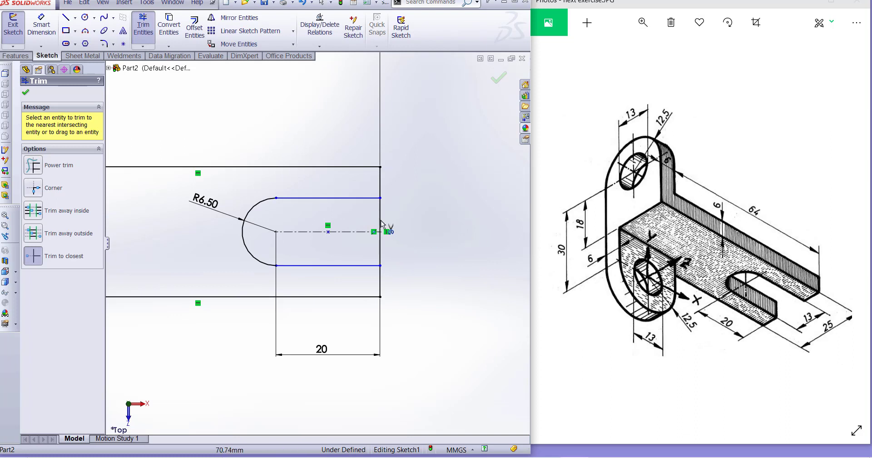
pyautogui.click(380, 219)
pyautogui.click(461, 236)
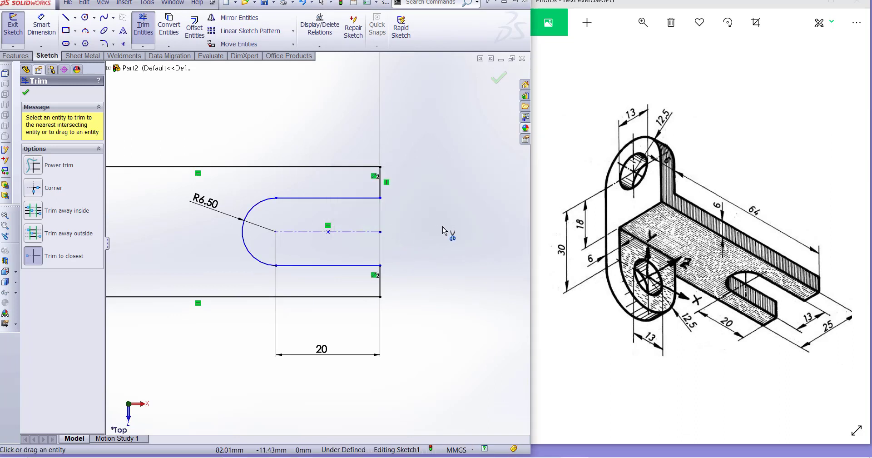
pyautogui.press('Escape')
# Dimension the spacing between the slot's two straight sides as 13 mm
pyautogui.scroll(1, 412, 237)
pyautogui.click(45, 29)
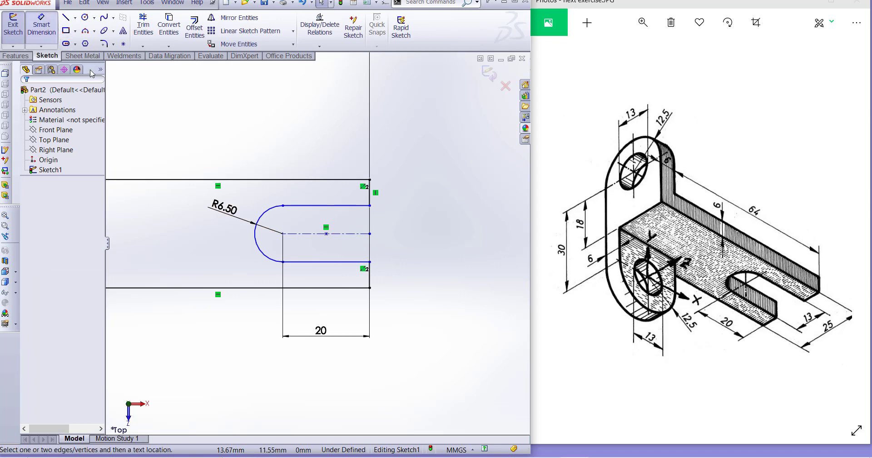
pyautogui.click(338, 206)
pyautogui.click(341, 262)
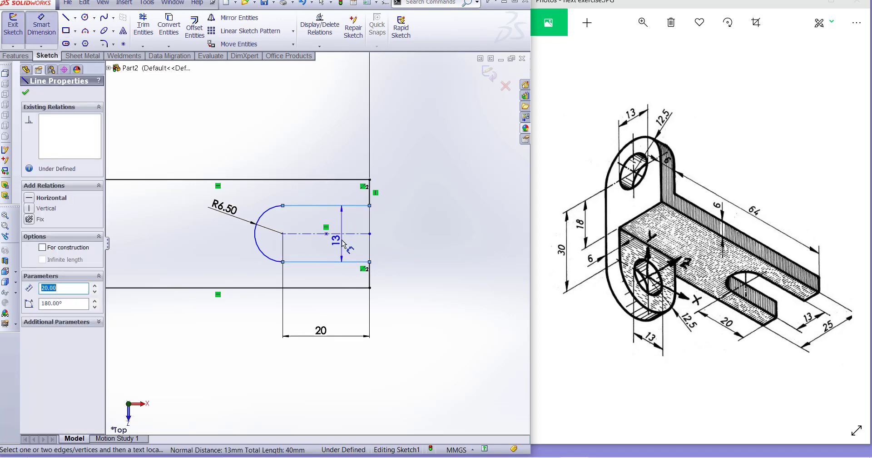
pyautogui.click(341, 253)
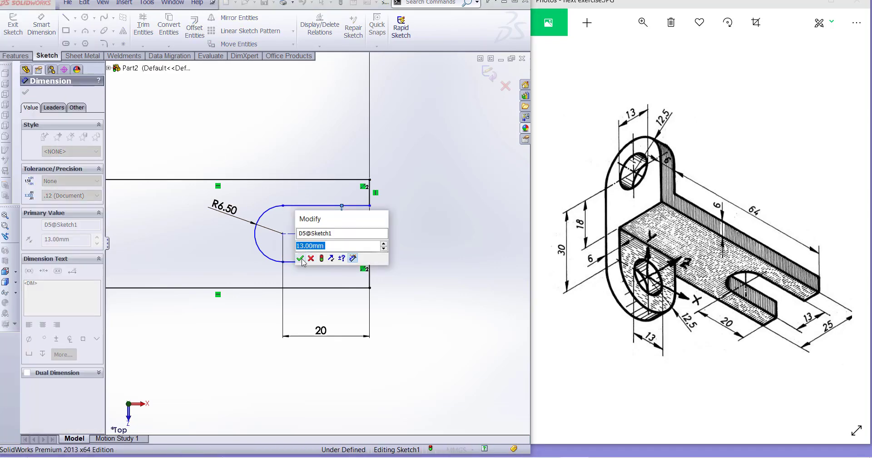
pyautogui.click(302, 258)
pyautogui.click(423, 248)
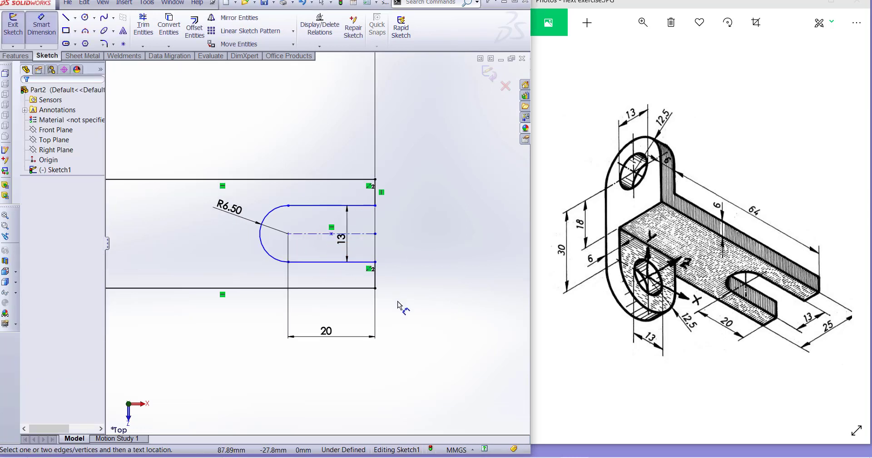
# Dimension the slot's upper straight side 6 mm from the rectangle's upper long edge and exit the sketch
pyautogui.scroll(1, 287, 273)
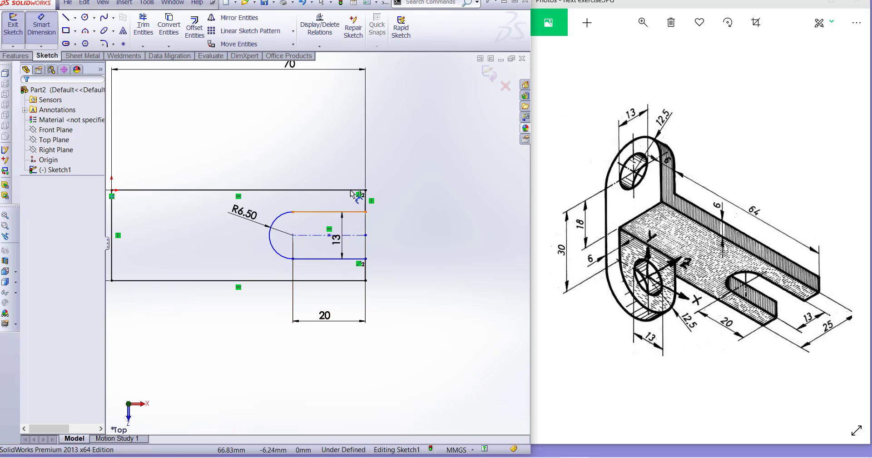
pyautogui.click(356, 212)
pyautogui.click(345, 191)
pyautogui.click(395, 200)
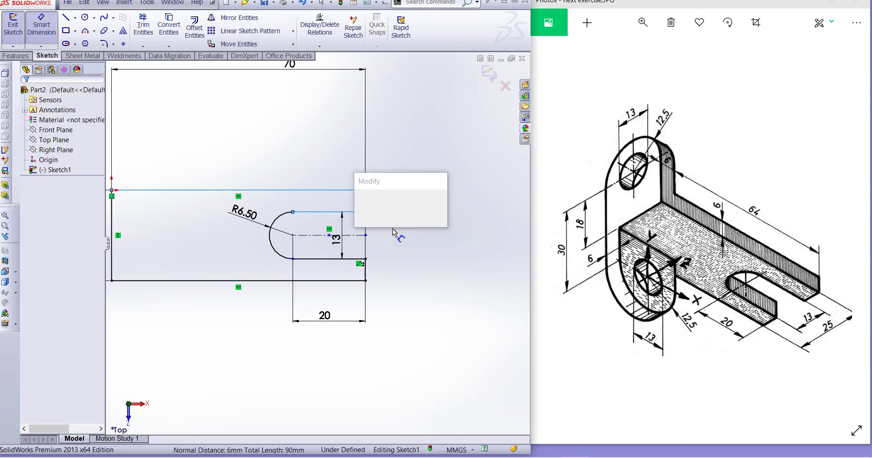
pyautogui.click(362, 221)
pyautogui.click(439, 250)
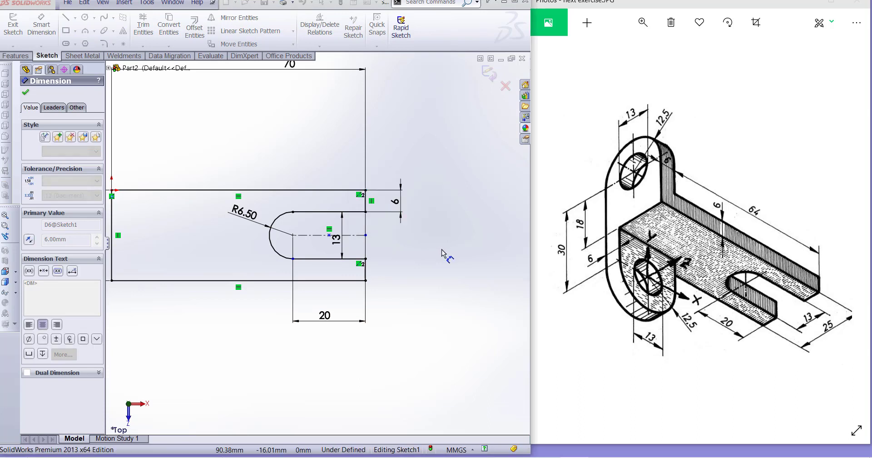
pyautogui.scroll(1, 438, 251)
pyautogui.scroll(-3, 228, 250)
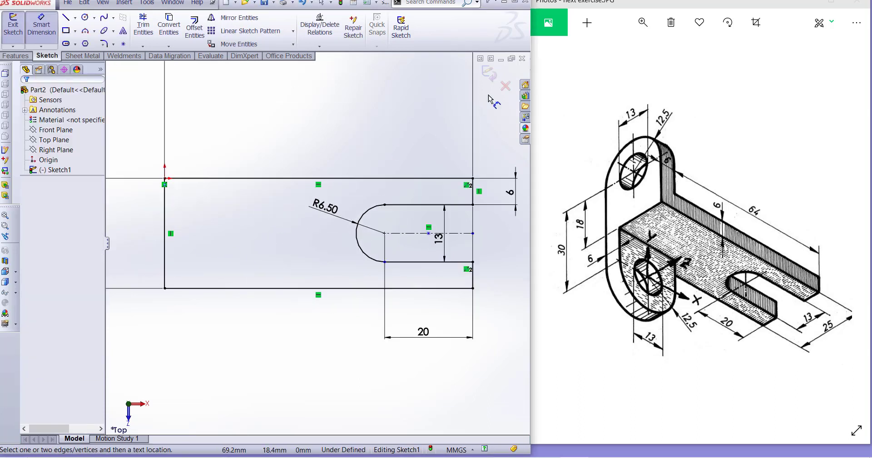
pyautogui.click(489, 75)
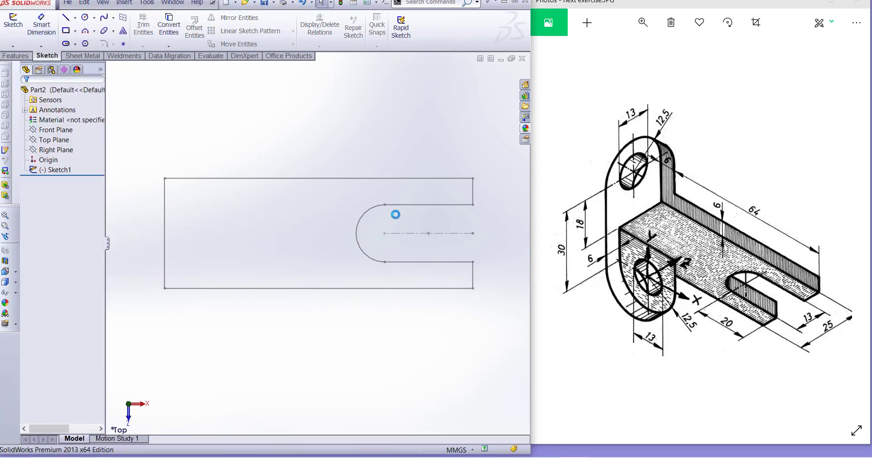
# Extrude the slotted base plate profile as a blind boss 6 mm thick
pyautogui.click(14, 54)
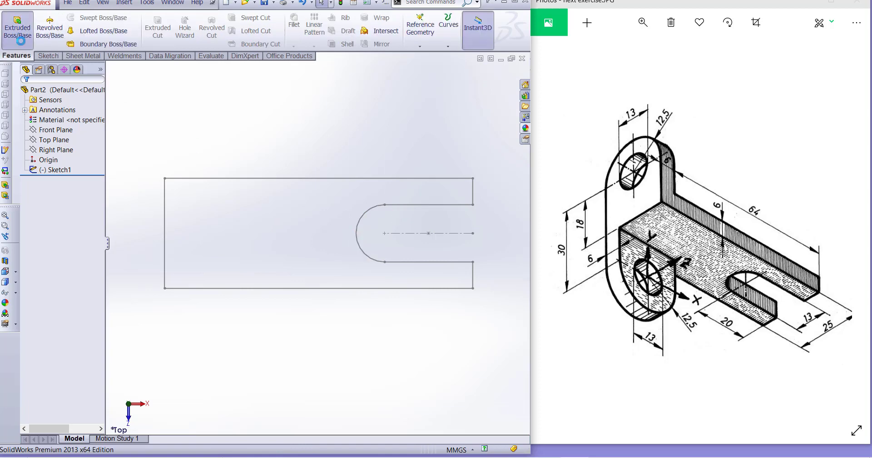
pyautogui.click(17, 28)
pyautogui.click(411, 262)
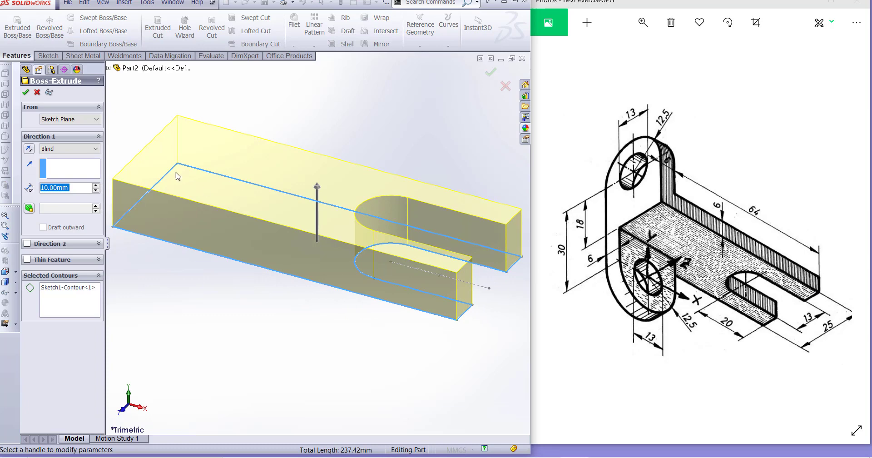
pyautogui.write('6')
pyautogui.press('Return')
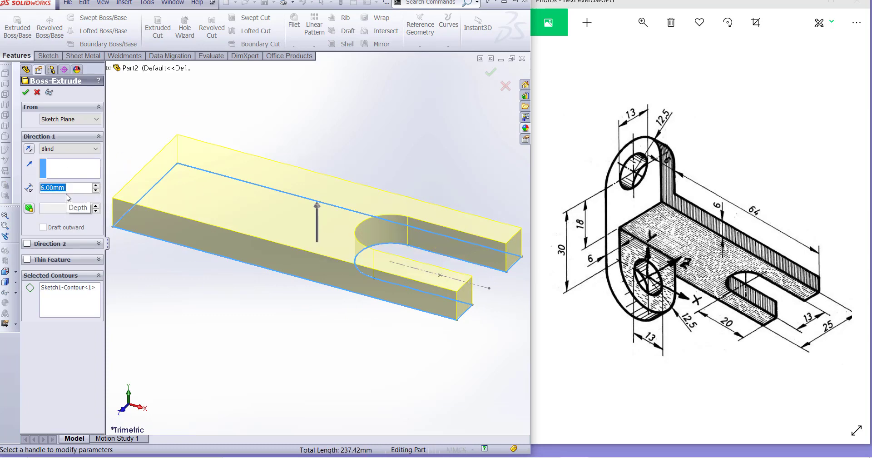
pyautogui.click(26, 93)
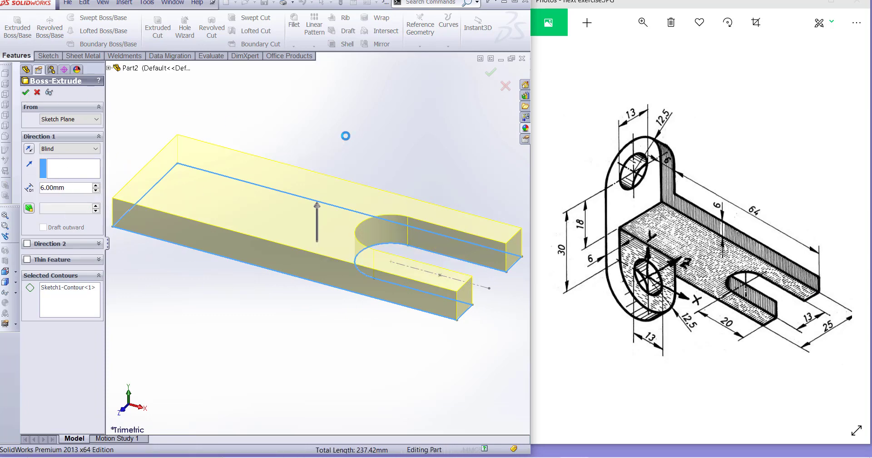
pyautogui.click(434, 150)
# Sketch a corner rectangle on the plate's top face at its closed end, spanning the full plate width and about 11.5 mm along its length
pyautogui.scroll(4, 401, 296)
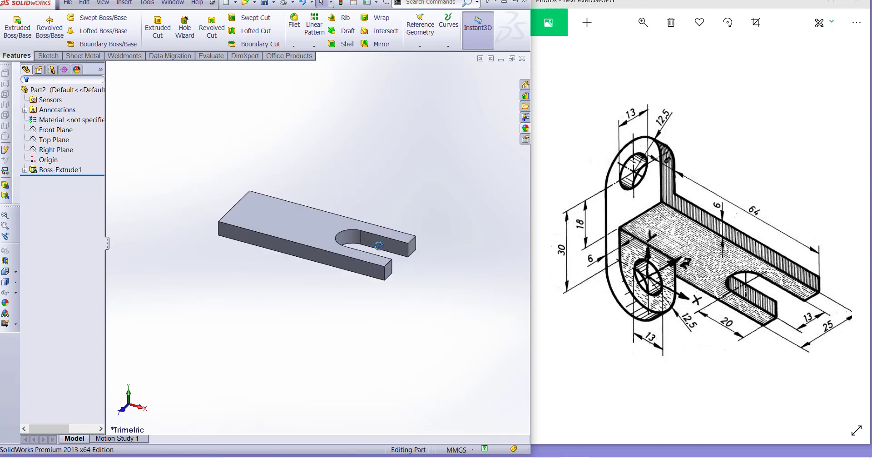
pyautogui.moveTo(379, 245)
pyautogui.mouseDown(button='middle')
pyautogui.moveTo(366, 288)
pyautogui.moveTo(355, 278)
pyautogui.mouseUp(button='middle')
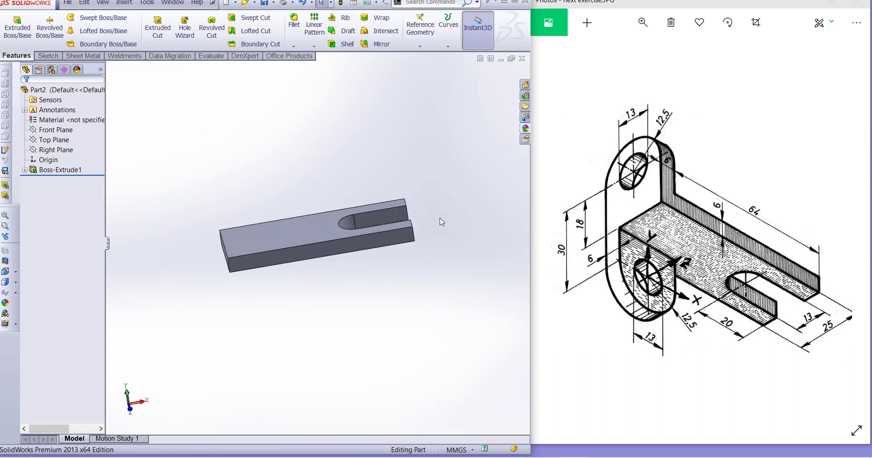
pyautogui.moveTo(425, 259); pyautogui.dragTo(245, 235, button='middle')
pyautogui.click(286, 236)
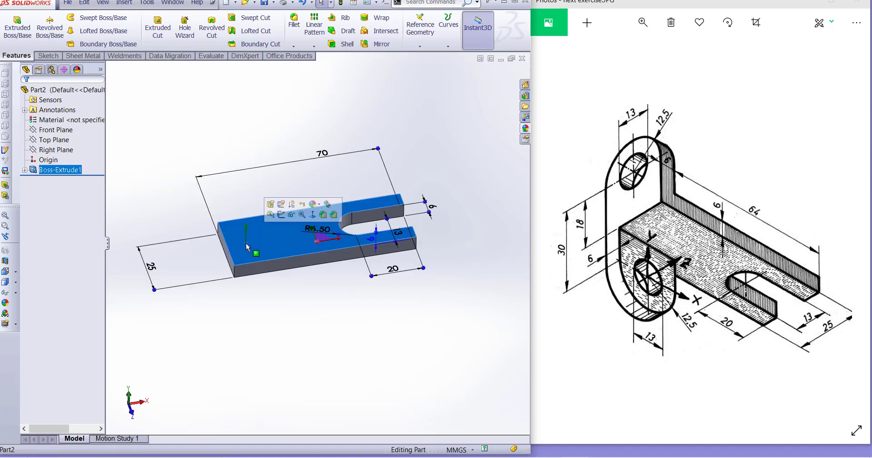
pyautogui.click(313, 214)
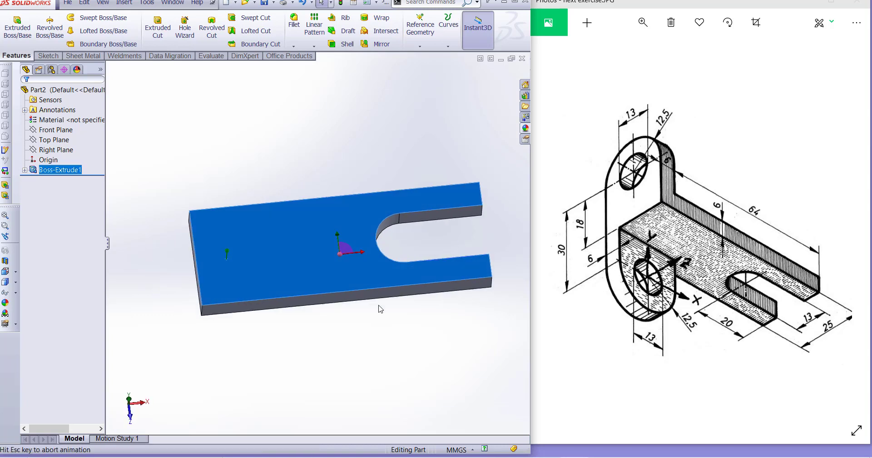
pyautogui.click(55, 57)
pyautogui.click(65, 31)
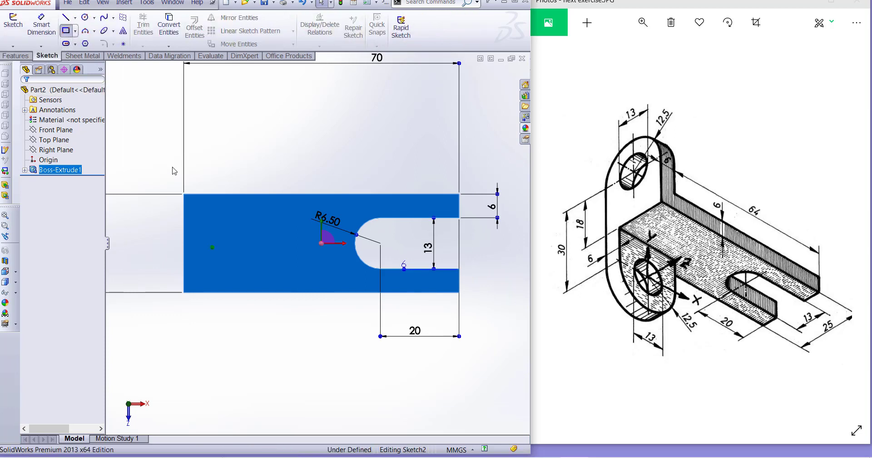
pyautogui.click(184, 195)
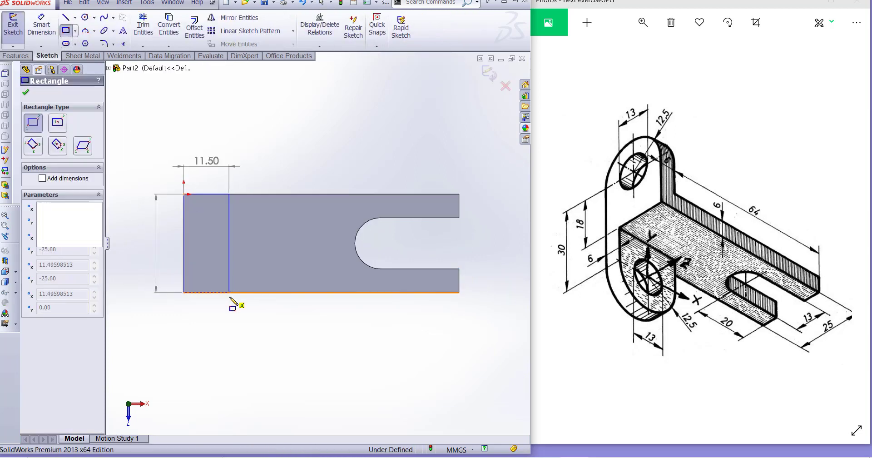
pyautogui.click(229, 292)
# Dimension the short side of the rectangle at the plate's closed end to 6 mm
pyautogui.click(42, 25)
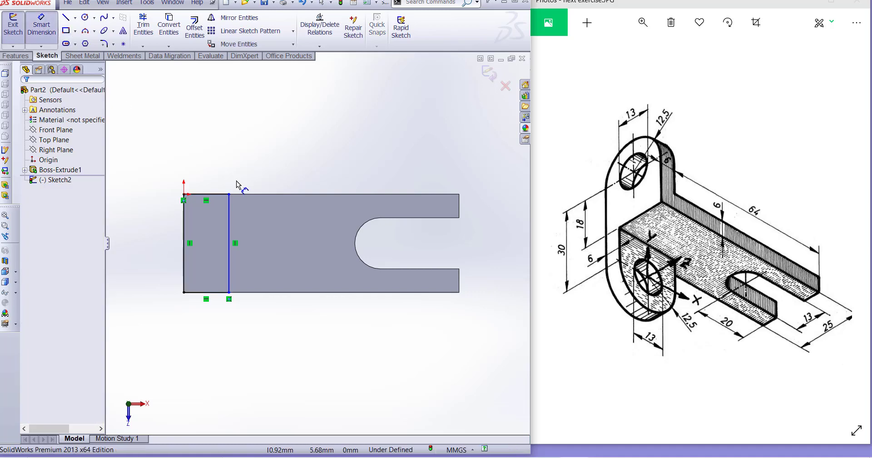
pyautogui.click(209, 196)
pyautogui.click(211, 164)
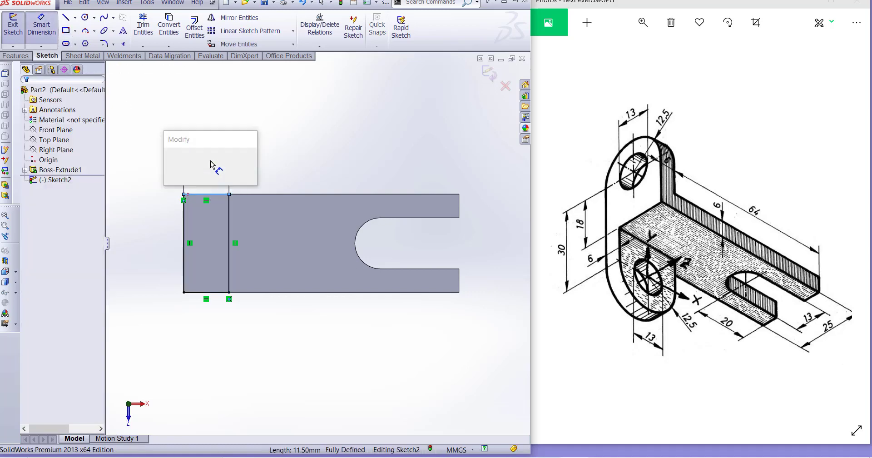
pyautogui.write('6')
pyautogui.press('Return')
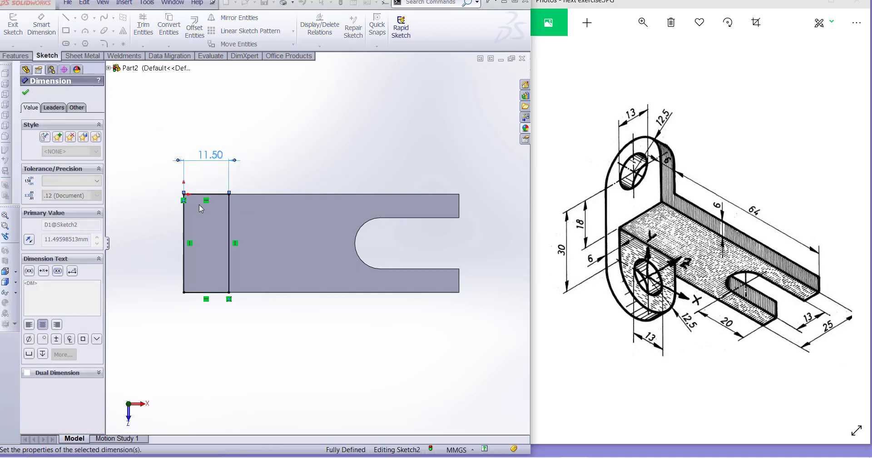
pyautogui.click(184, 241)
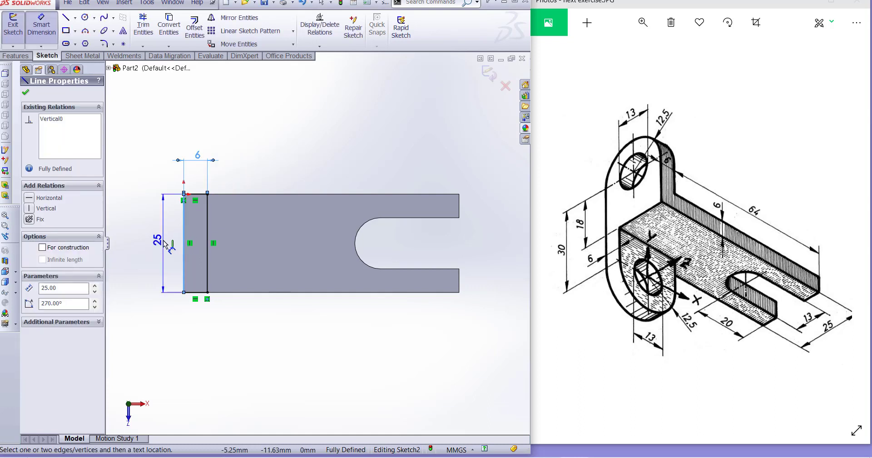
pyautogui.press('Escape')
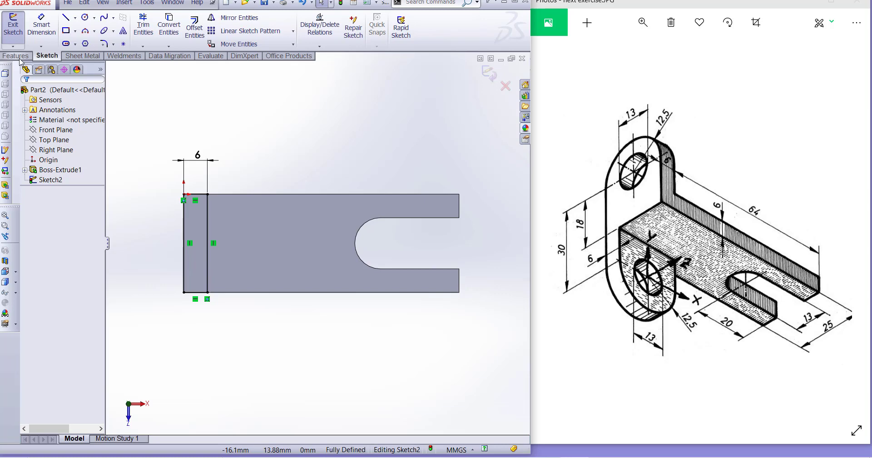
# Extrude the 6 mm wide rectangle 24.5 mm upward from the plate's top face, merged with the base, to form the upright wall
pyautogui.click(16, 55)
pyautogui.click(18, 27)
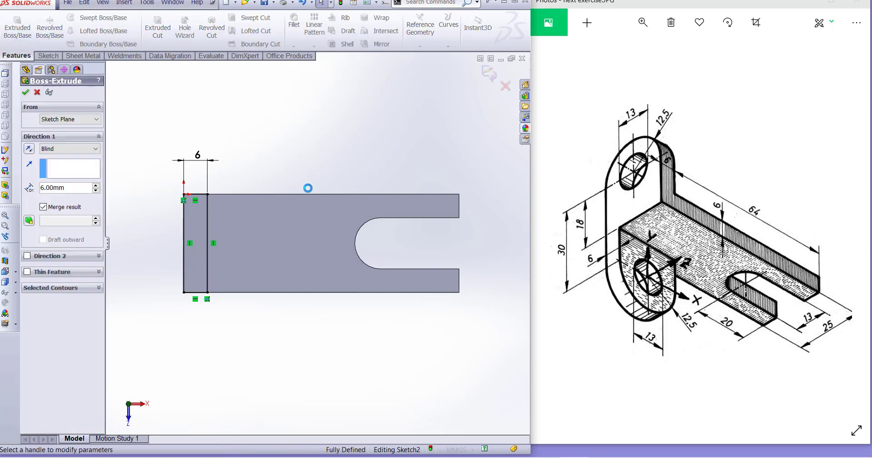
pyautogui.moveTo(321, 263); pyautogui.dragTo(390, 214, button='middle')
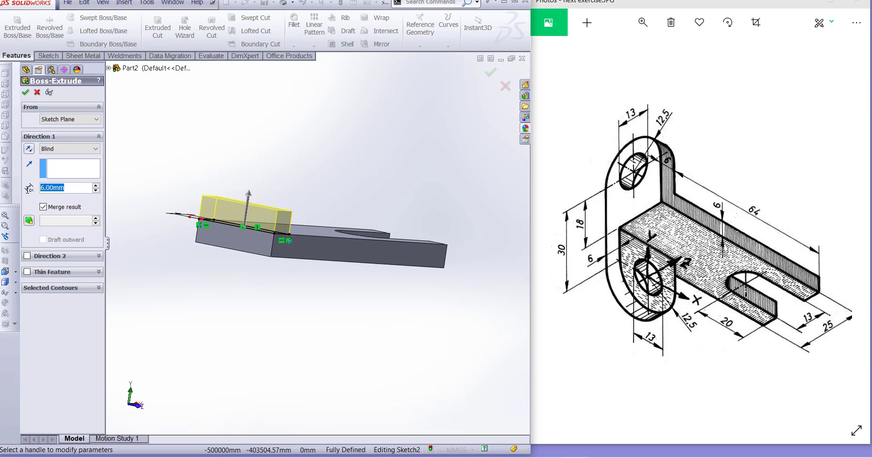
pyautogui.write('24.5')
pyautogui.press('Return')
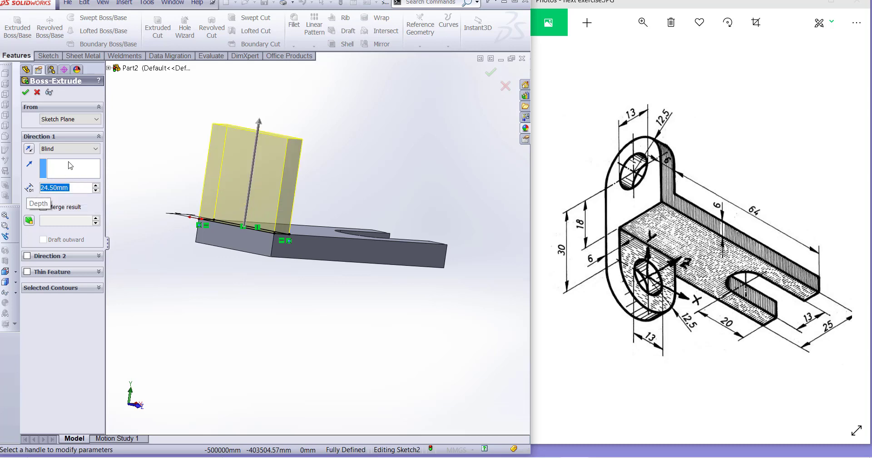
pyautogui.click(26, 93)
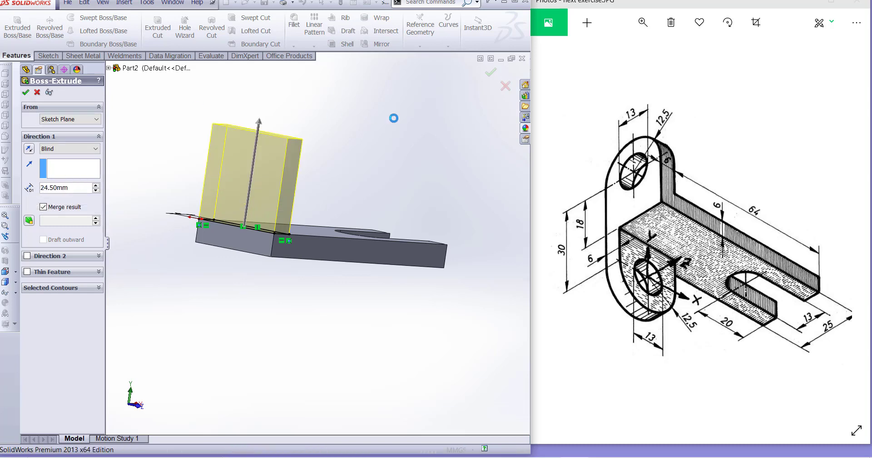
# Round the upright wall's two top corner edges with a constant-radius fillet of 12.5 mm
pyautogui.moveTo(395, 122); pyautogui.dragTo(341, 171, button='middle')
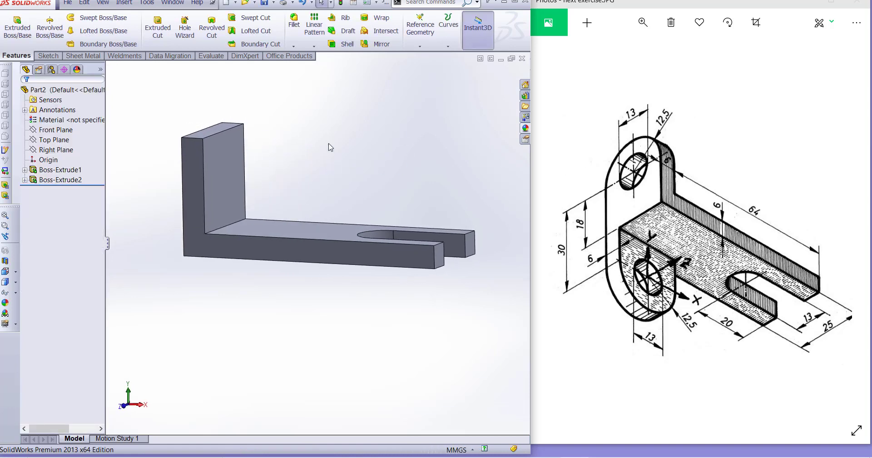
pyautogui.moveTo(311, 149); pyautogui.dragTo(331, 150, button='middle')
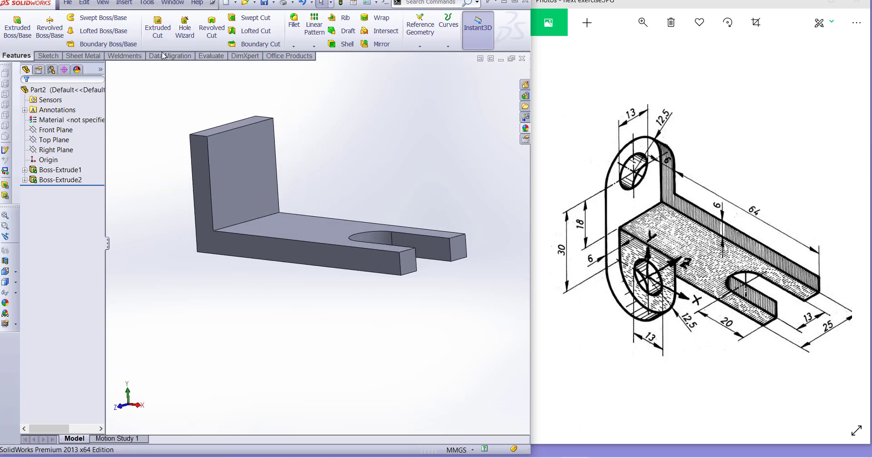
pyautogui.click(296, 35)
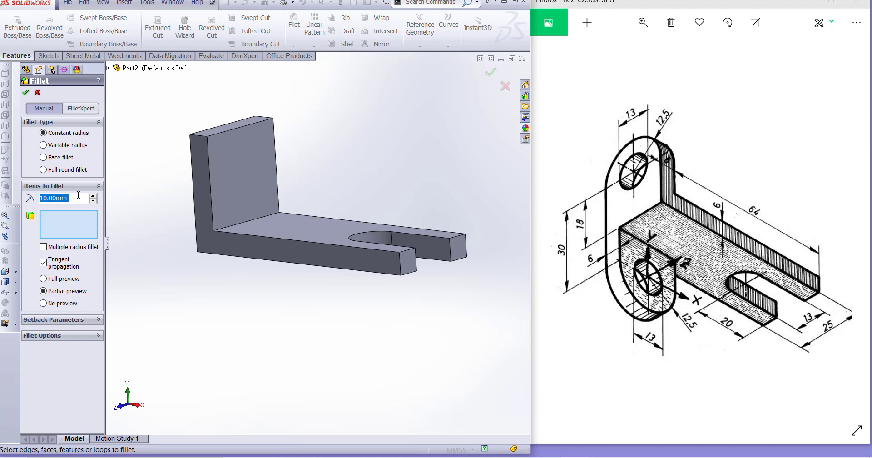
pyautogui.write('12.5')
pyautogui.press('Return')
pyautogui.click(204, 139)
pyautogui.moveTo(296, 164); pyautogui.dragTo(321, 156, button='middle')
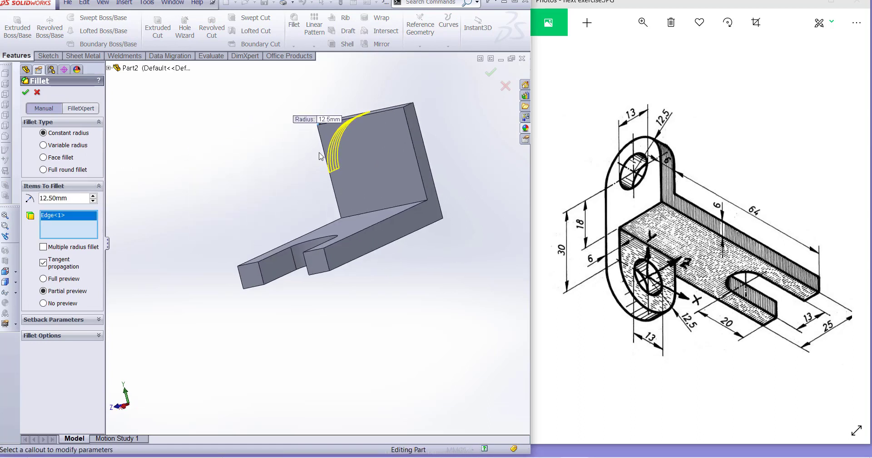
pyautogui.click(409, 109)
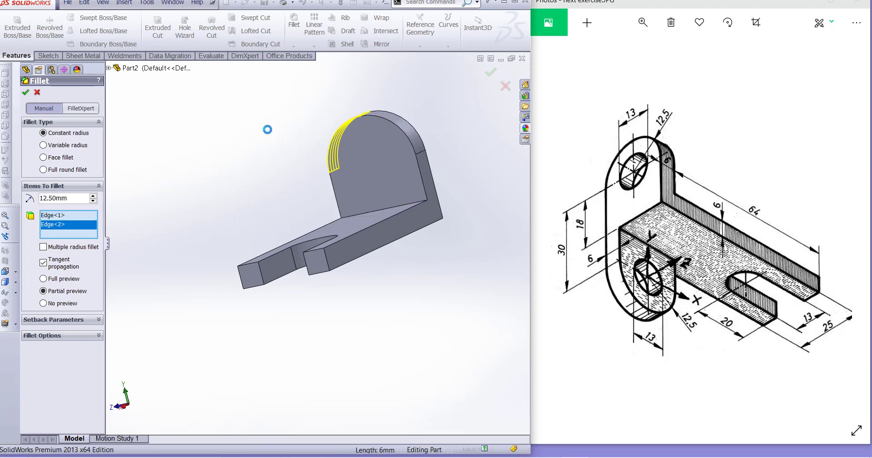
# Sketch a circle about 10.6 mm in diameter on the upright wall's inner face, concentric with its rounded top
pyautogui.moveTo(258, 181); pyautogui.dragTo(277, 183, button='middle')
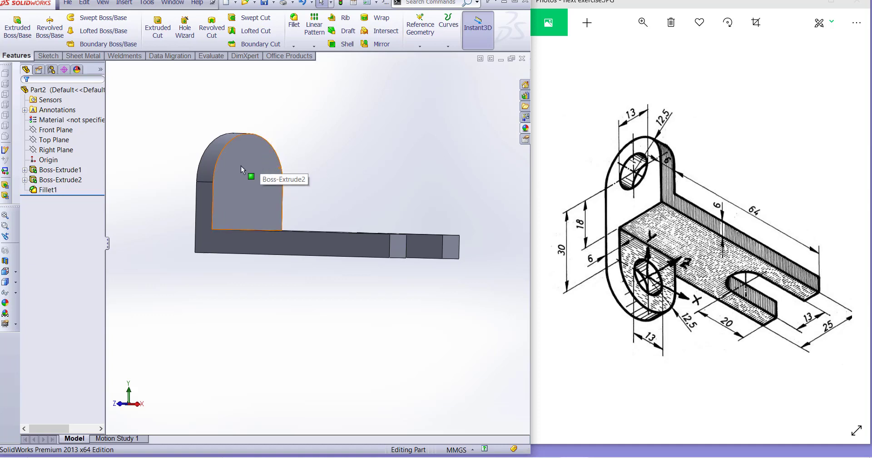
pyautogui.moveTo(241, 165); pyautogui.dragTo(283, 155, button='middle')
pyautogui.click(283, 154)
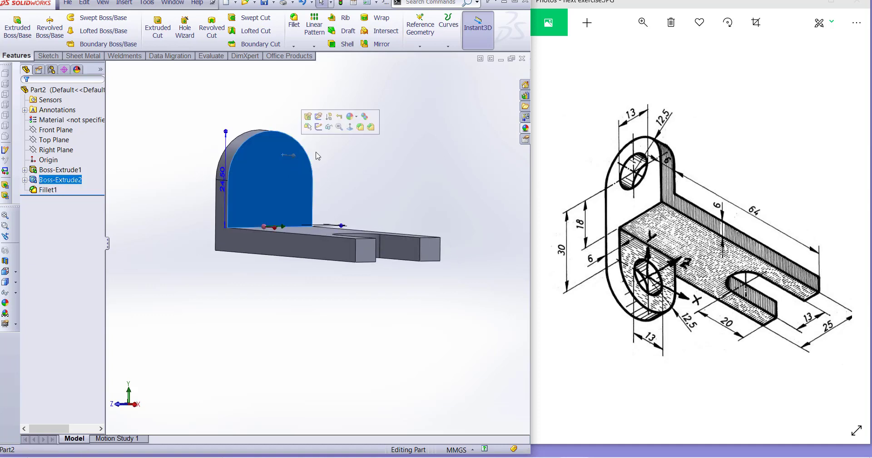
pyautogui.click(350, 126)
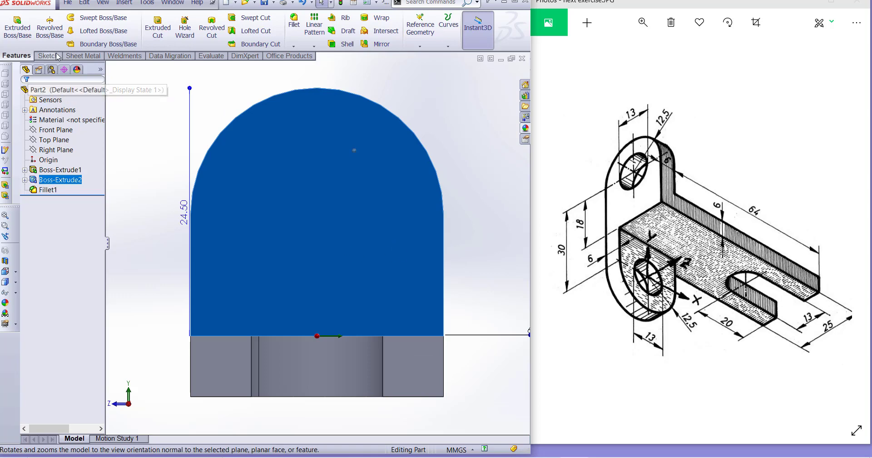
pyautogui.click(158, 28)
pyautogui.click(86, 18)
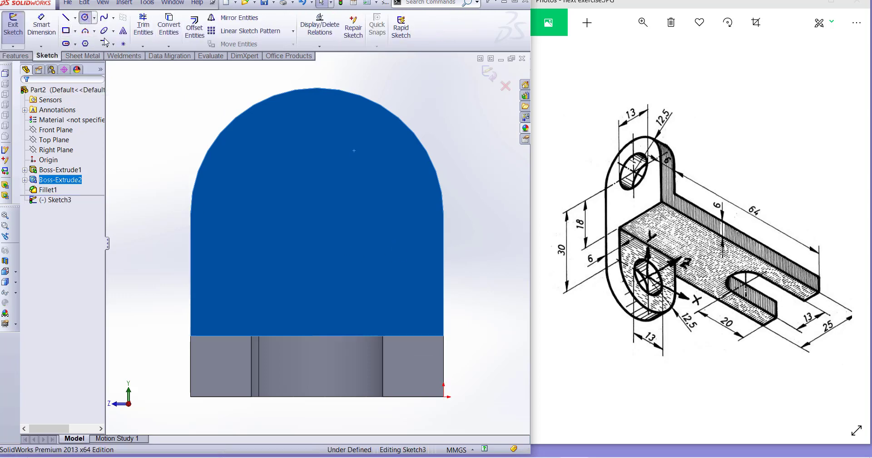
pyautogui.click(317, 214)
pyautogui.click(366, 246)
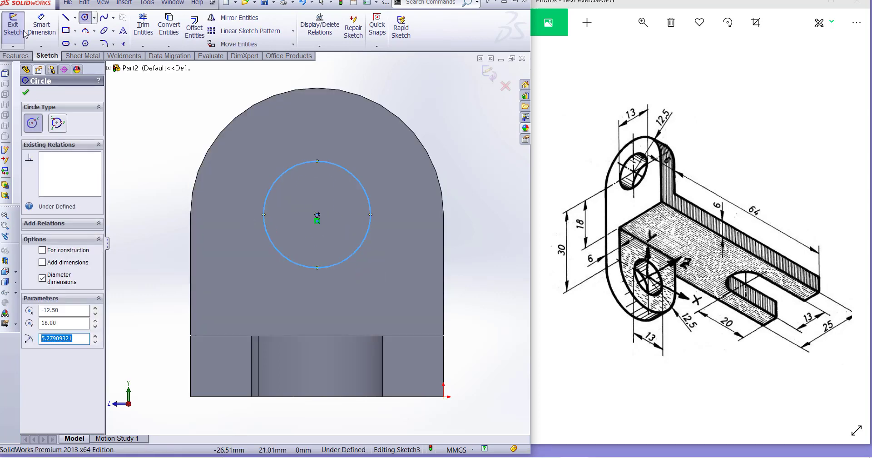
# Dimension the diameter of the circle on the upright wall to 13 mm
pyautogui.click(41, 28)
pyautogui.click(302, 167)
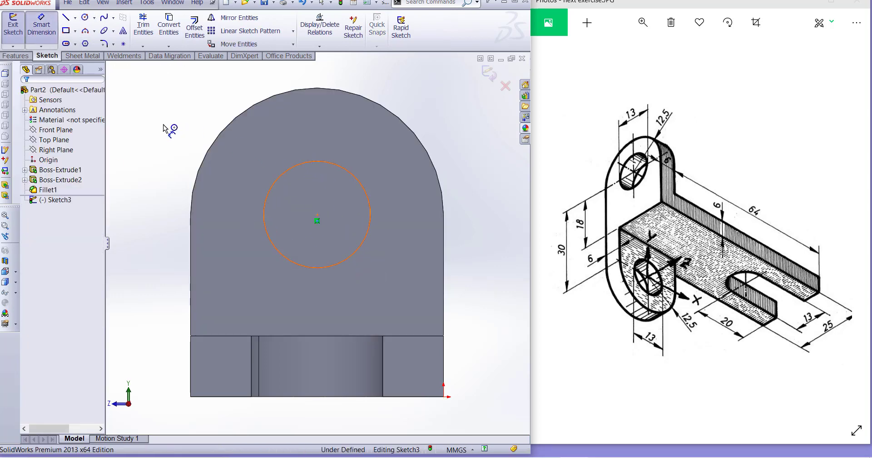
pyautogui.click(169, 129)
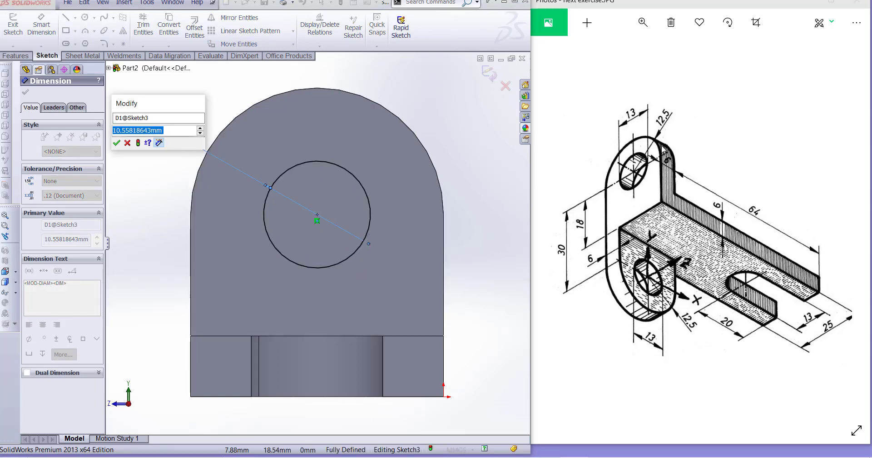
pyautogui.write('13')
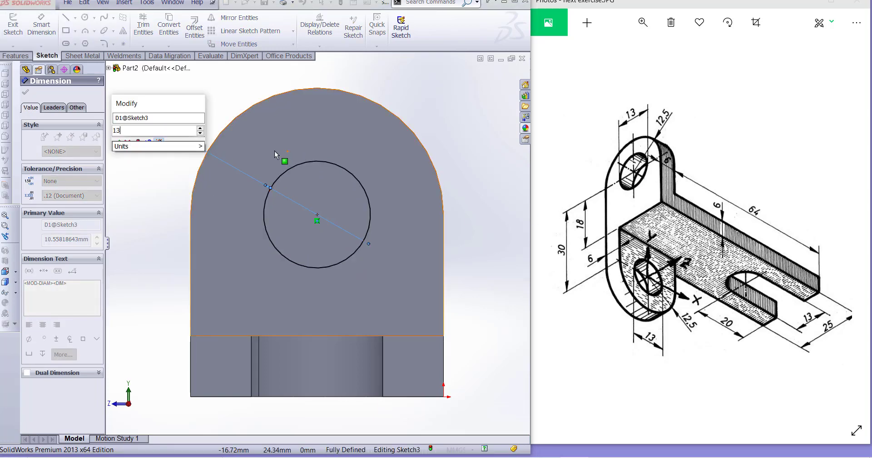
pyautogui.press('Return')
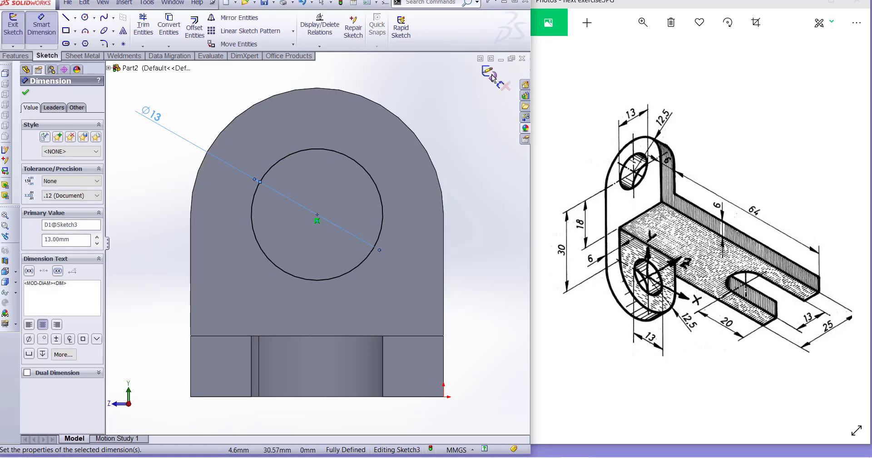
# Cut the 13 mm circle through the upright wall with an extruded cut set to Through All
pyautogui.click(491, 74)
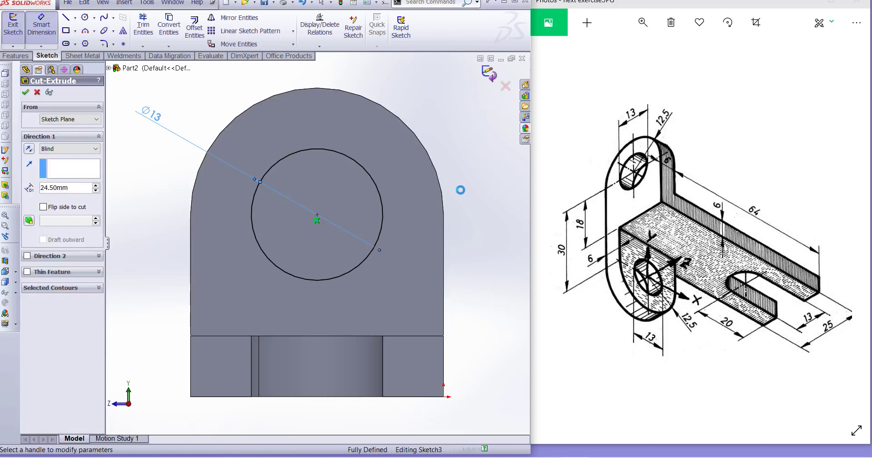
pyautogui.moveTo(450, 203); pyautogui.dragTo(486, 243, button='middle')
pyautogui.scroll(1, 304, 236)
pyautogui.click(74, 149)
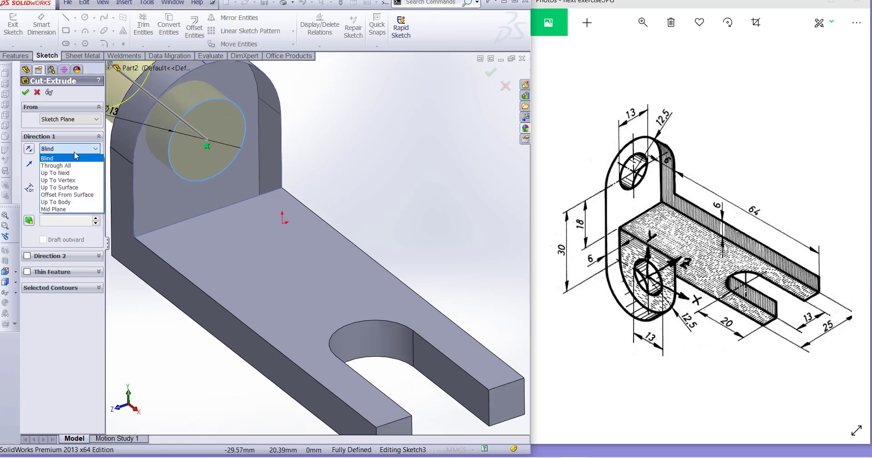
pyautogui.click(68, 166)
pyautogui.click(27, 93)
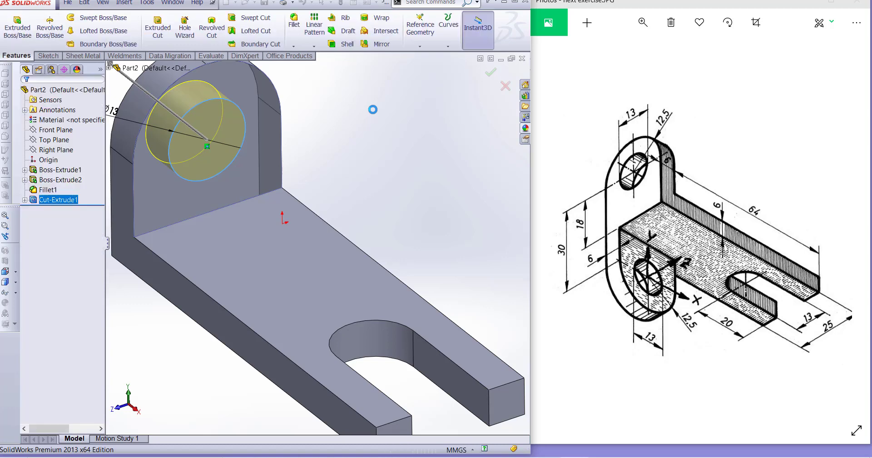
# Sketch a corner rectangle on the Front Plane, about 20 mm wide and 24 mm high, extending down from the plate's lower corner beneath the wall
pyautogui.scroll(2, 395, 181)
pyautogui.moveTo(373, 210); pyautogui.dragTo(284, 268, button='middle')
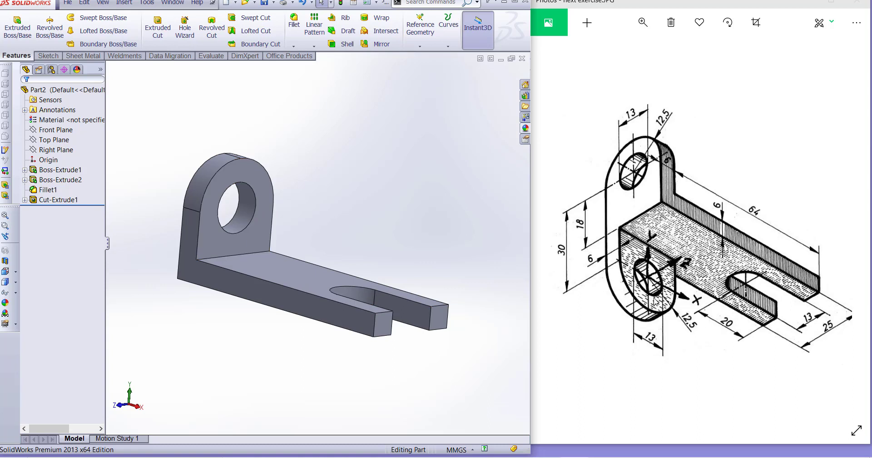
pyautogui.moveTo(302, 309); pyautogui.dragTo(349, 296, button='middle')
pyautogui.moveTo(351, 329); pyautogui.dragTo(286, 335, button='middle')
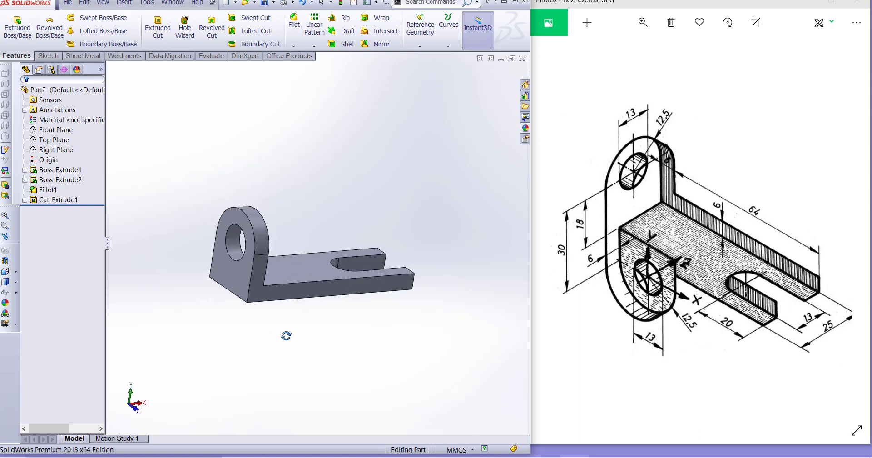
pyautogui.click(56, 129)
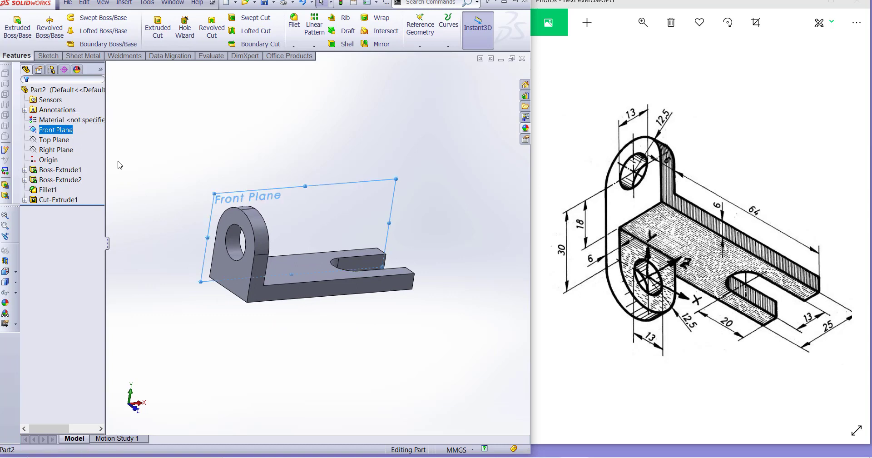
pyautogui.rightClick(56, 131)
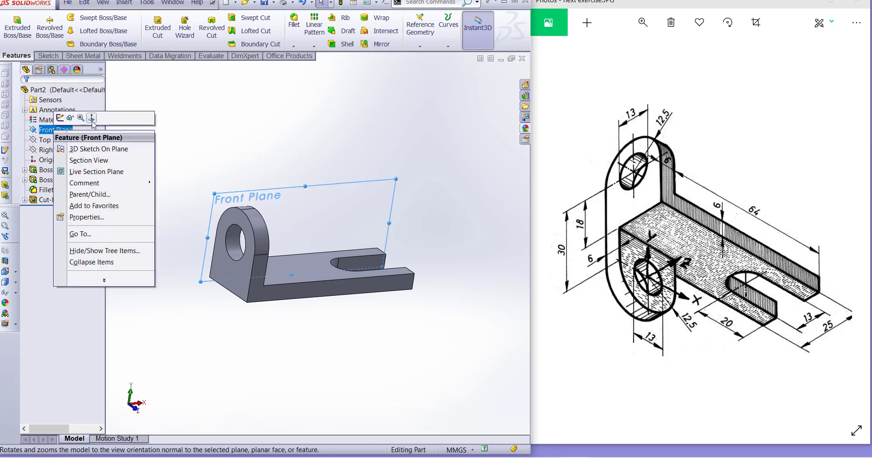
pyautogui.click(94, 122)
pyautogui.scroll(4, 436, 277)
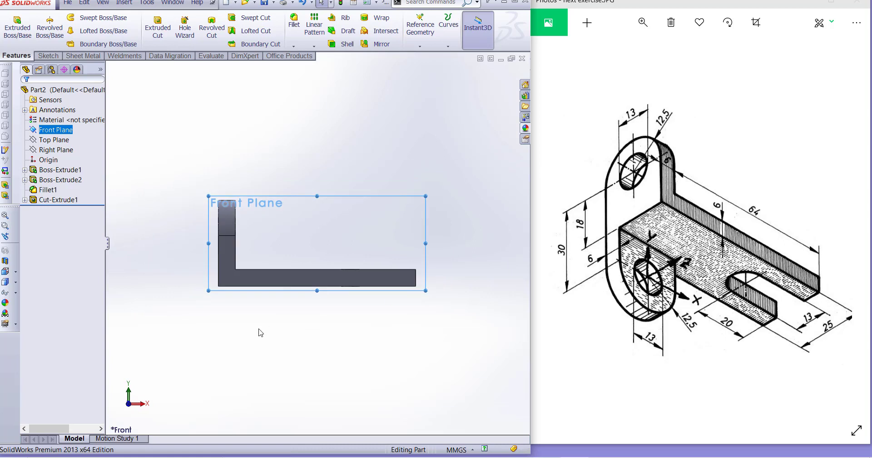
pyautogui.scroll(-2, 253, 322)
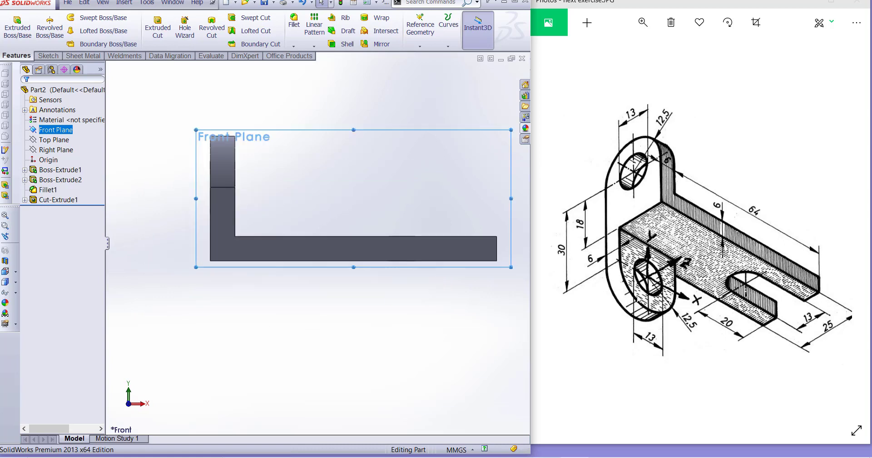
pyautogui.click(48, 56)
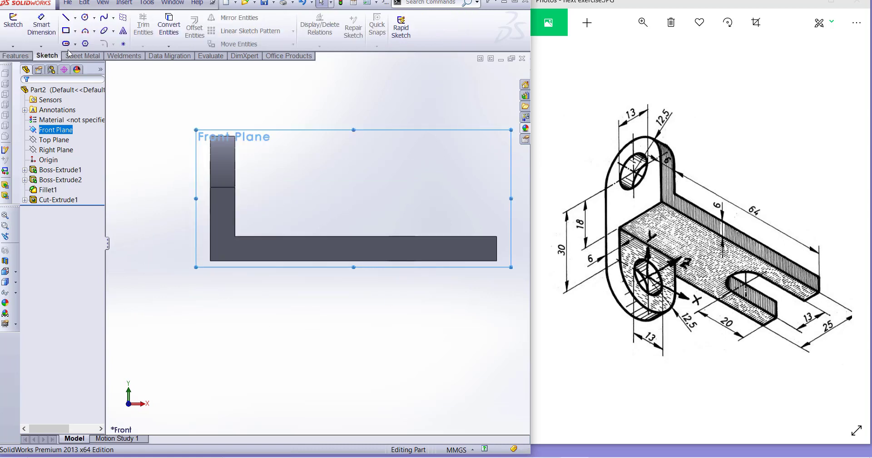
pyautogui.click(67, 31)
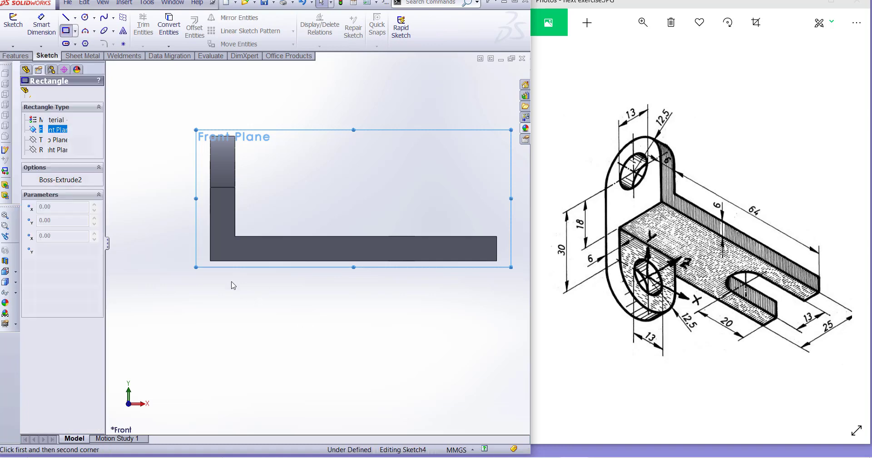
pyautogui.click(210, 260)
pyautogui.click(291, 357)
pyautogui.press('Escape')
pyautogui.scroll(2, 318, 309)
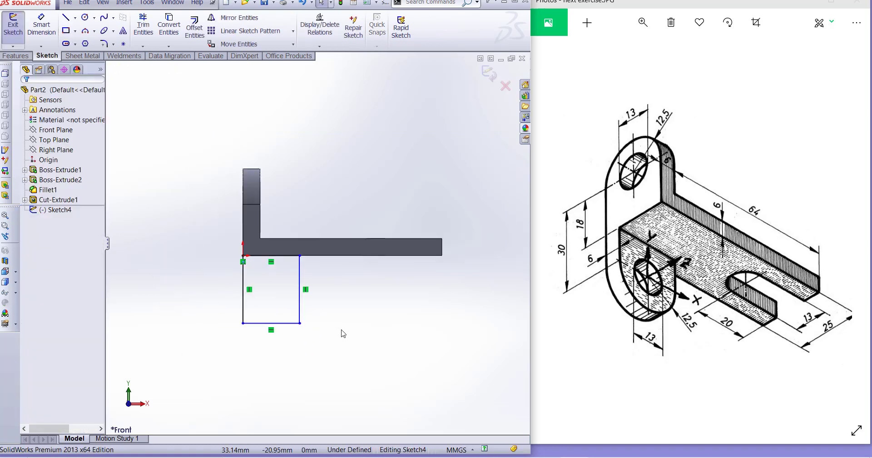
# Dimension the vertical side of the rectangle below the plate to 24.5 mm
pyautogui.click(41, 25)
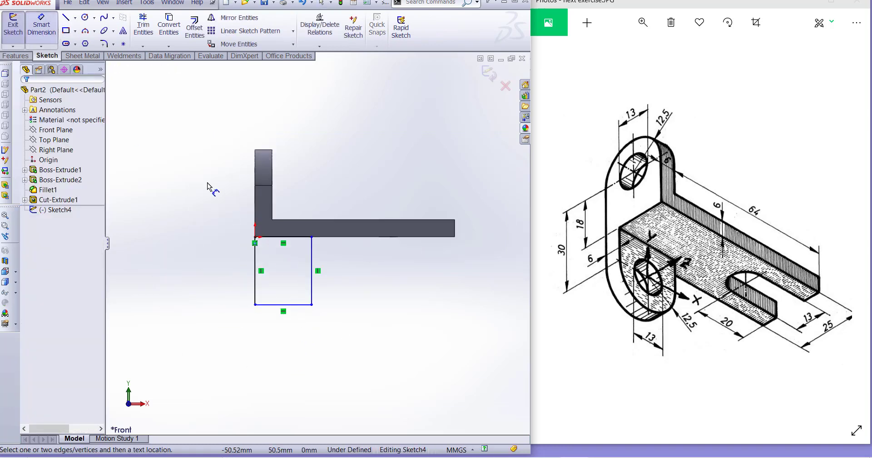
pyautogui.click(255, 265)
pyautogui.click(209, 266)
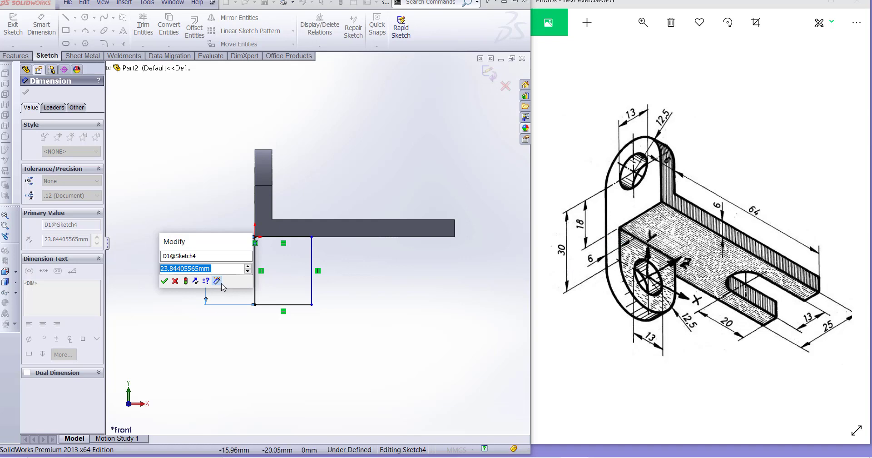
pyautogui.write('24.5')
pyautogui.press('Return')
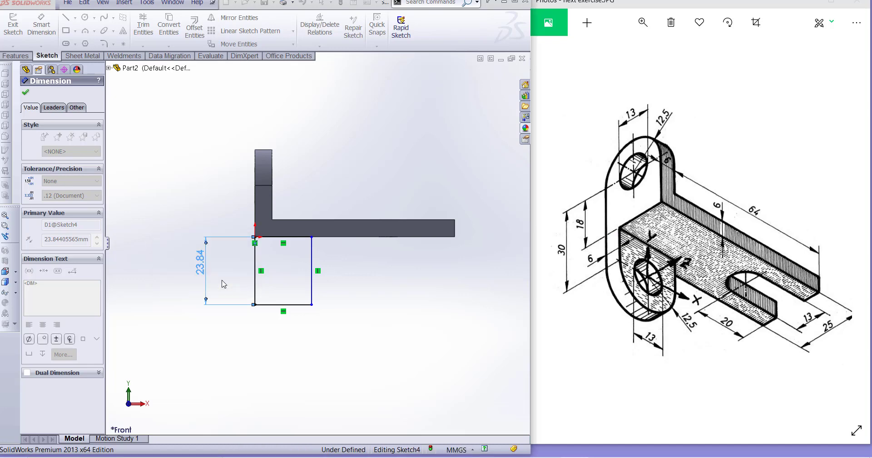
pyautogui.click(327, 287)
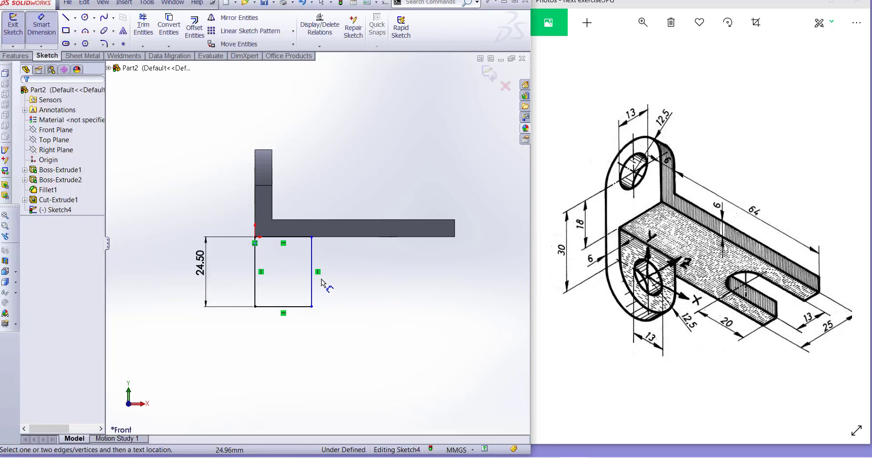
# Dimension the horizontal side of the rectangle below the plate to 25 mm
pyautogui.click(295, 306)
pyautogui.click(301, 351)
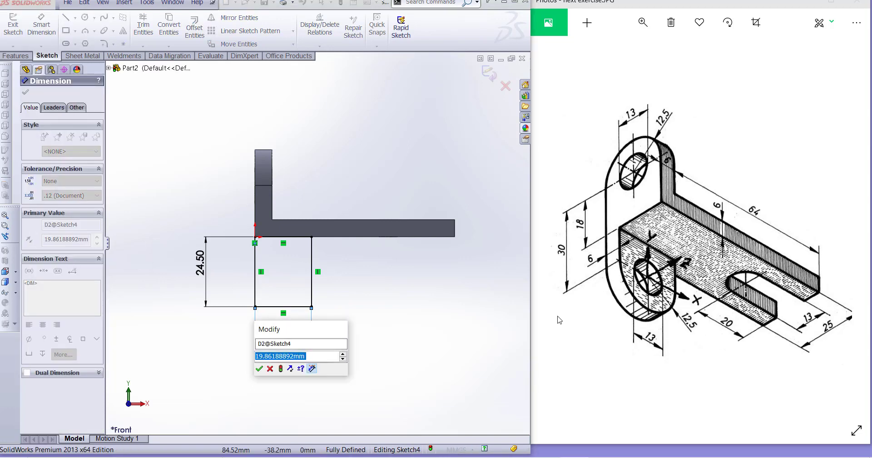
pyautogui.write('20')
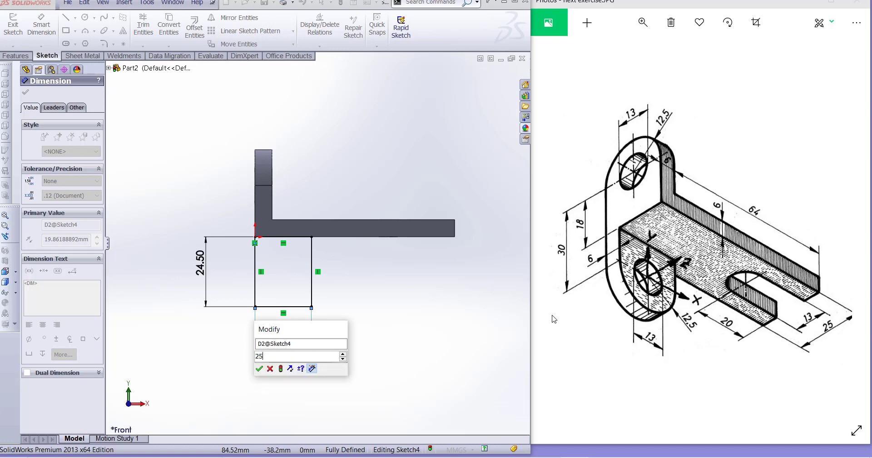
pyautogui.press('Escape')
pyautogui.click(371, 335)
# Extrude the 25 by 24.5 mm rectangle 6 mm across the plate's width, merged with the body, to form the downward lug
pyautogui.scroll(2, 371, 336)
pyautogui.scroll(-3, 334, 227)
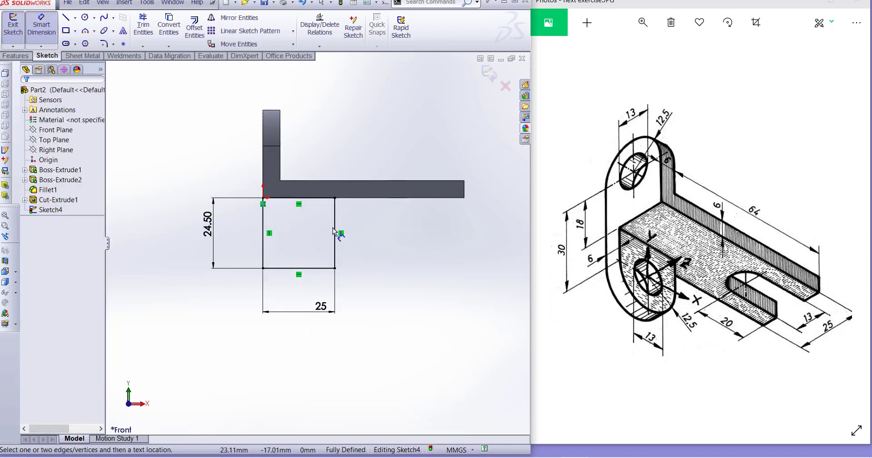
pyautogui.scroll(-1, 274, 239)
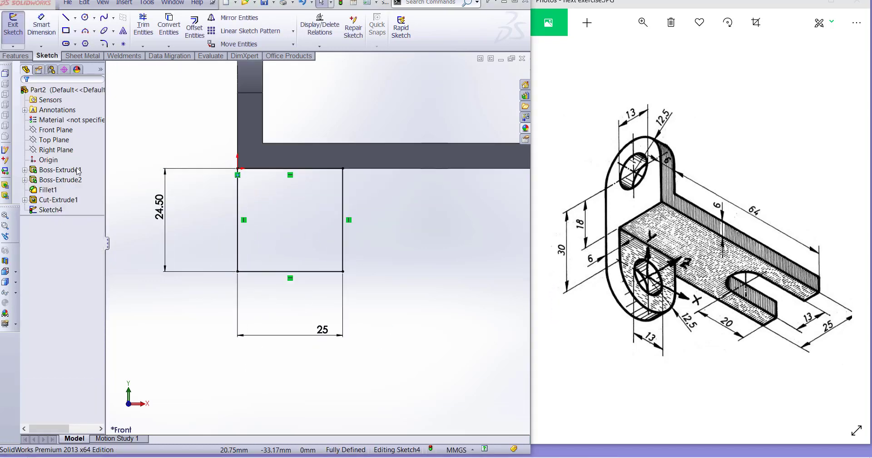
pyautogui.click(16, 56)
pyautogui.click(16, 32)
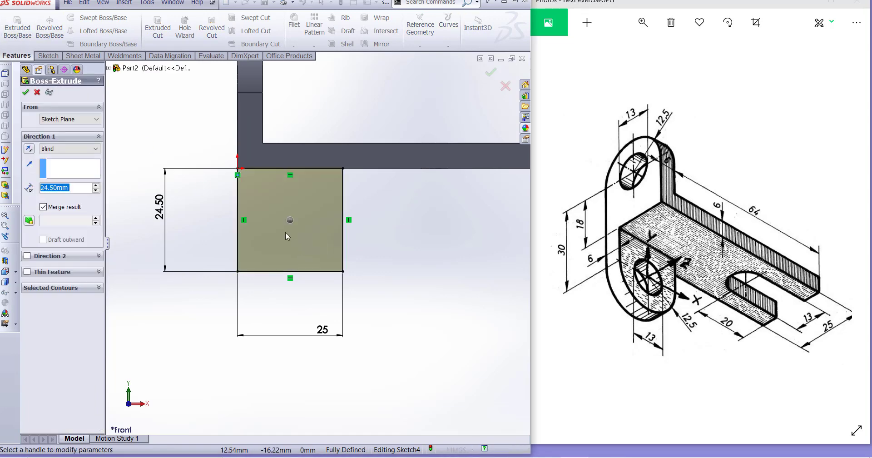
pyautogui.moveTo(352, 258); pyautogui.dragTo(368, 280, button='middle')
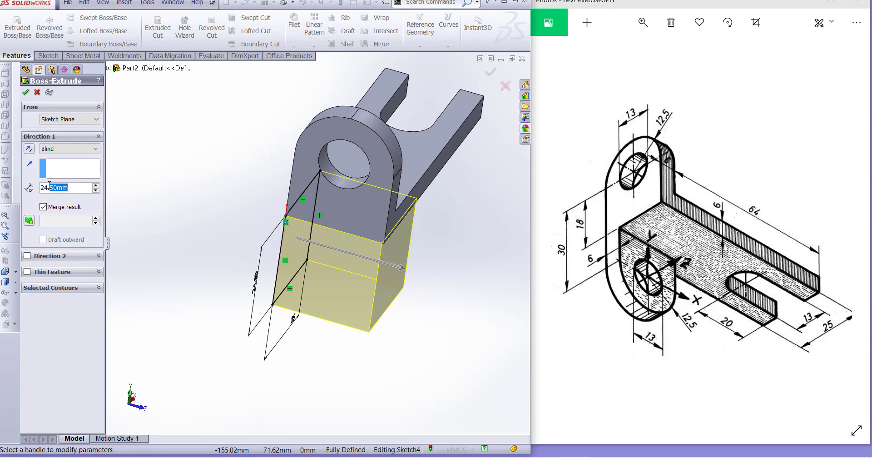
pyautogui.write('6')
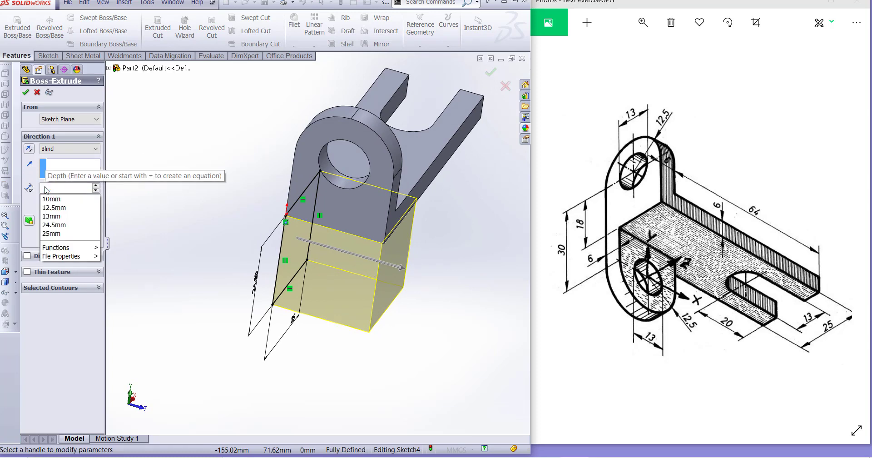
pyautogui.press('Return')
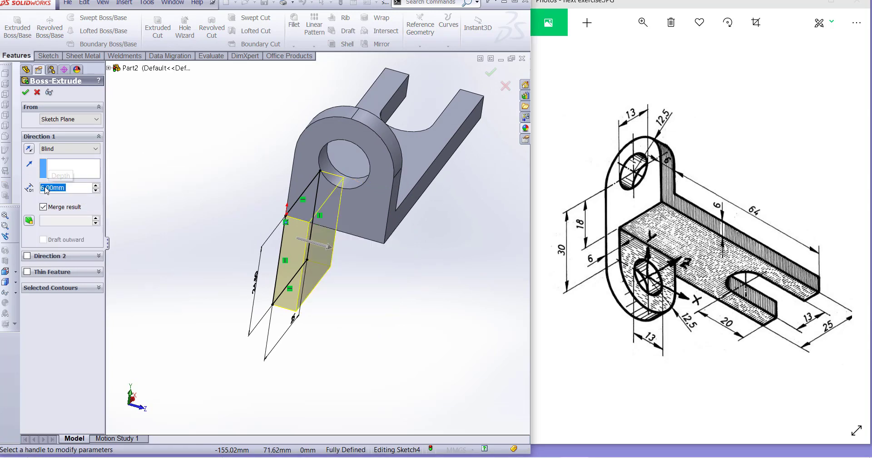
pyautogui.click(26, 93)
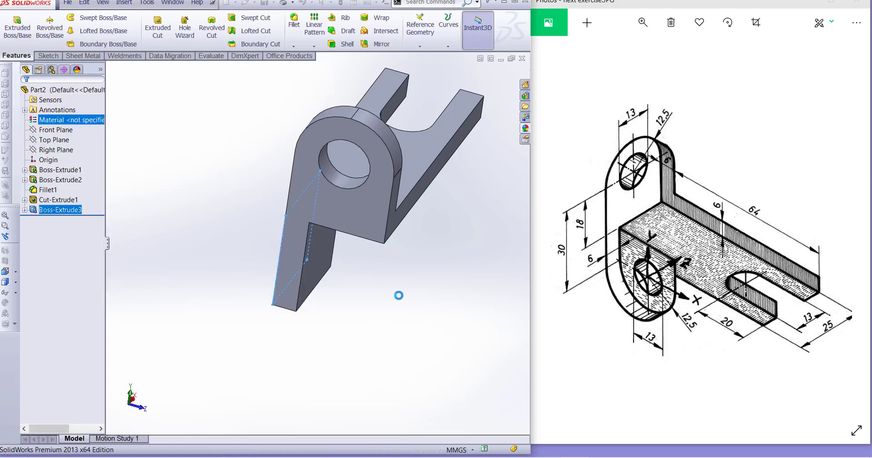
pyautogui.click(409, 333)
pyautogui.moveTo(393, 327); pyautogui.dragTo(332, 255, button='middle')
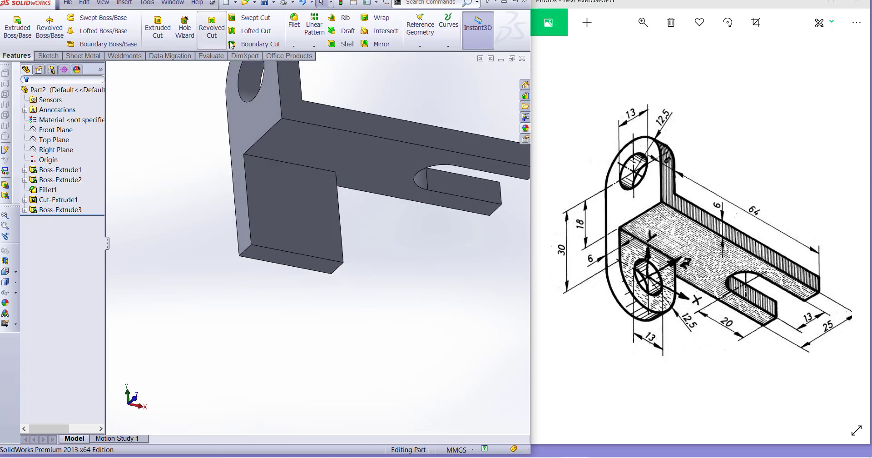
# Fillet the two lower corner edges of the downward lug with a constant radius of 12.5 mm
pyautogui.click(296, 33)
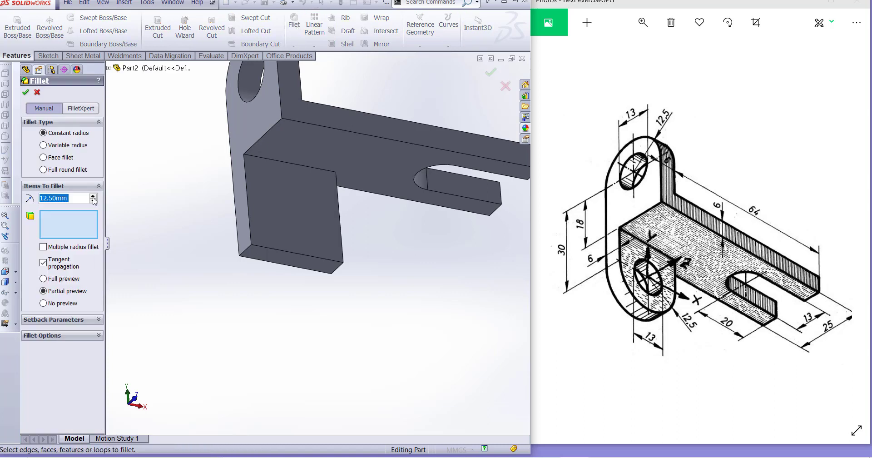
pyautogui.click(247, 254)
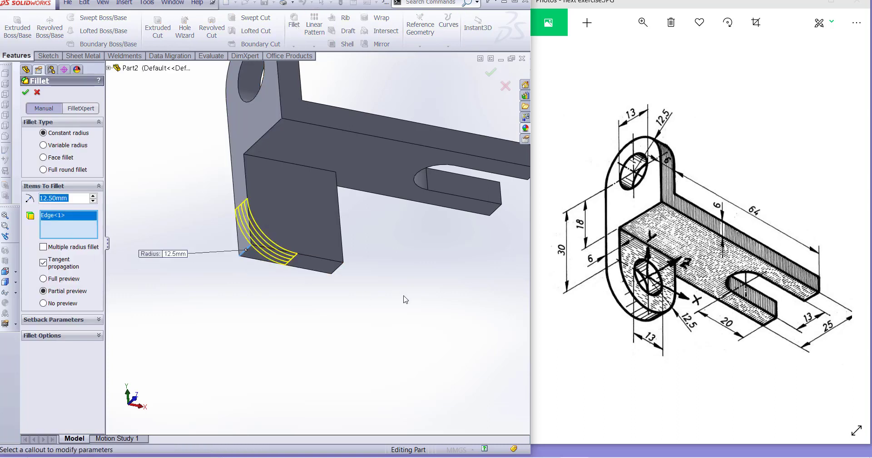
pyautogui.moveTo(405, 298); pyautogui.dragTo(321, 278, button='middle')
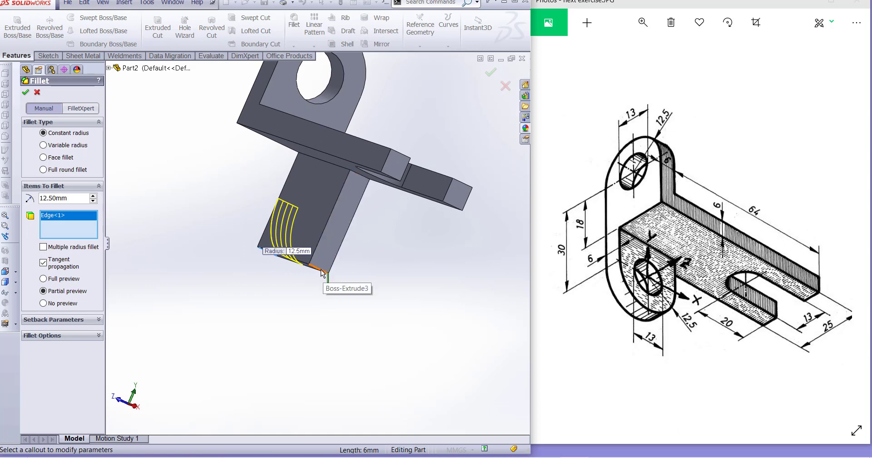
pyautogui.click(324, 271)
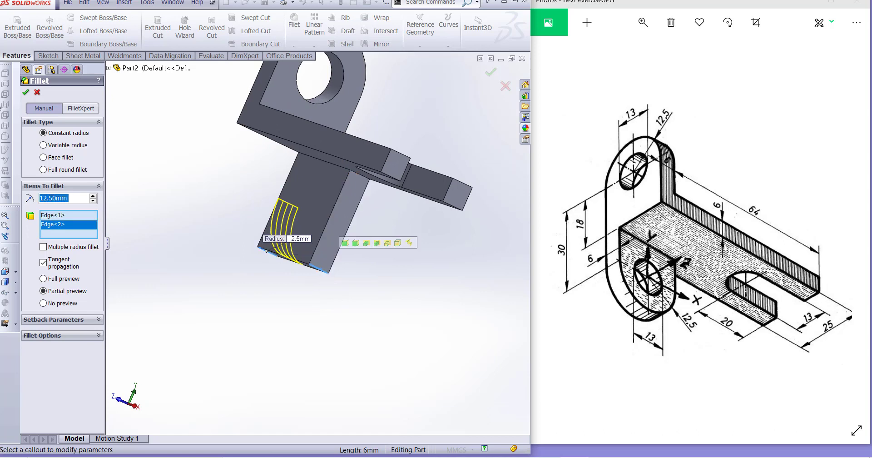
pyautogui.click(26, 93)
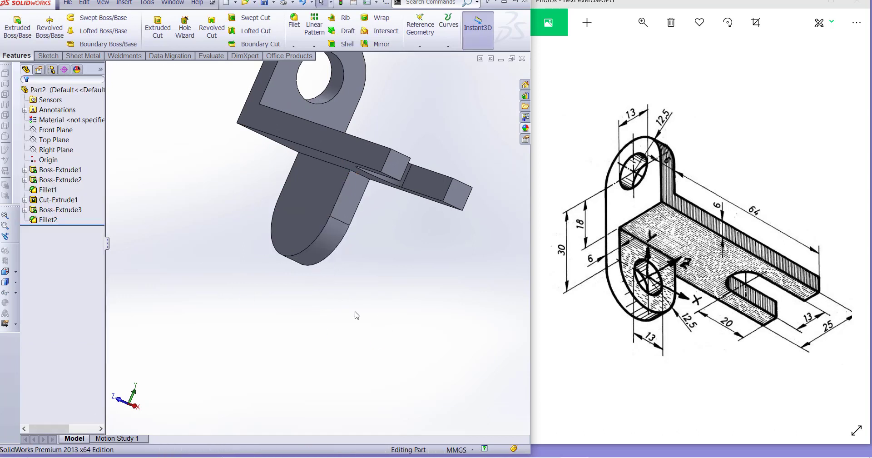
# Sketch a circle about 11 mm in diameter on the lug's flat face, centred on its rounded end
pyautogui.moveTo(356, 314); pyautogui.dragTo(338, 343, button='middle')
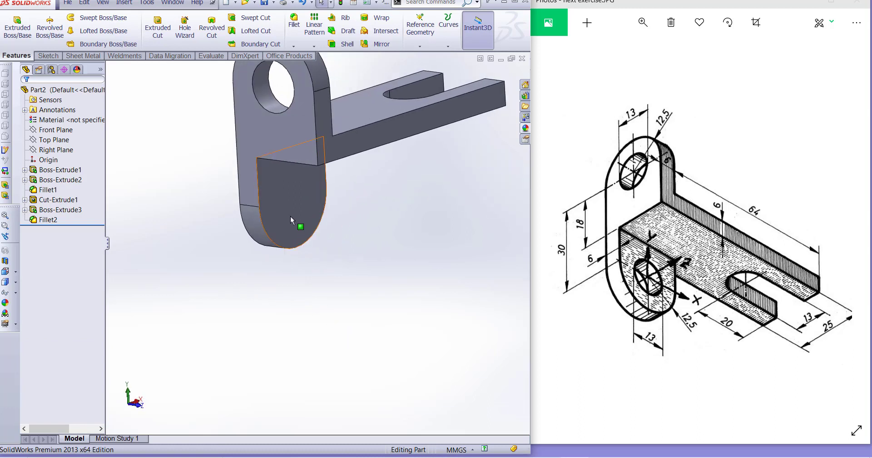
pyautogui.click(293, 233)
pyautogui.click(360, 204)
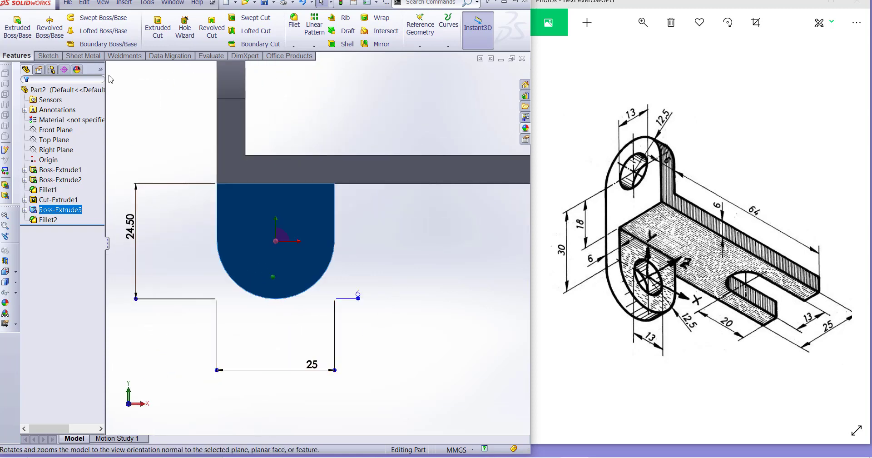
pyautogui.click(158, 28)
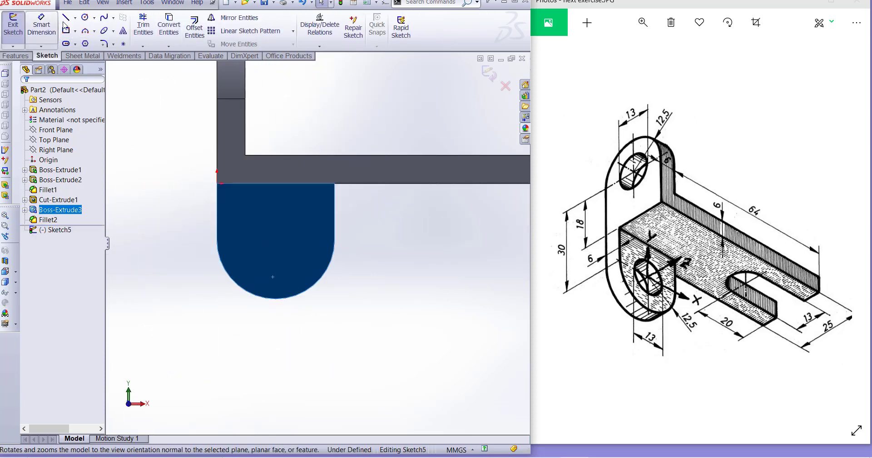
pyautogui.click(86, 18)
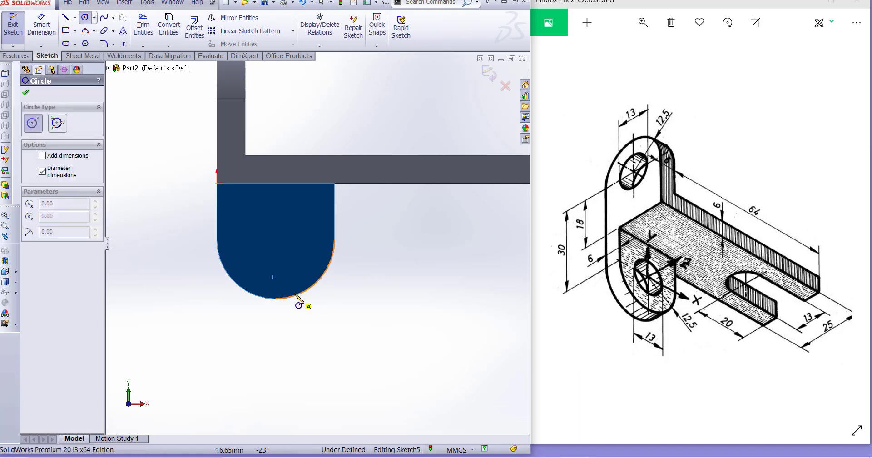
pyautogui.click(276, 240)
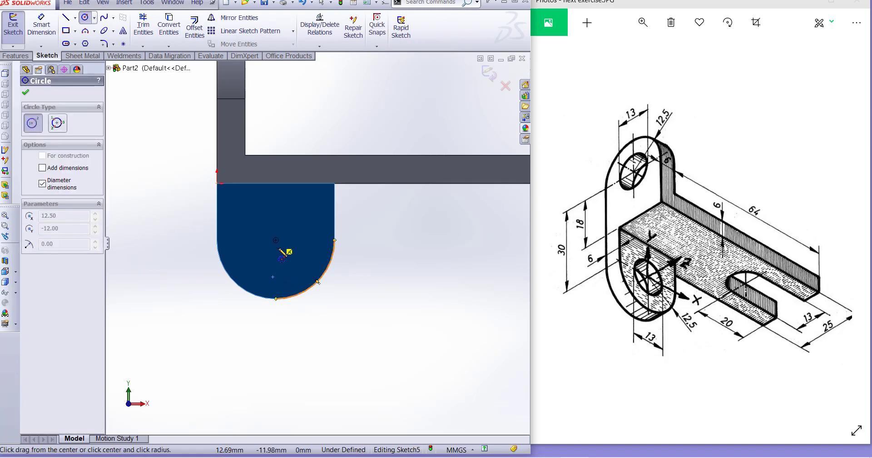
pyautogui.click(291, 261)
# Dimension the circle on the lug to a diameter of 13 mm
pyautogui.click(42, 28)
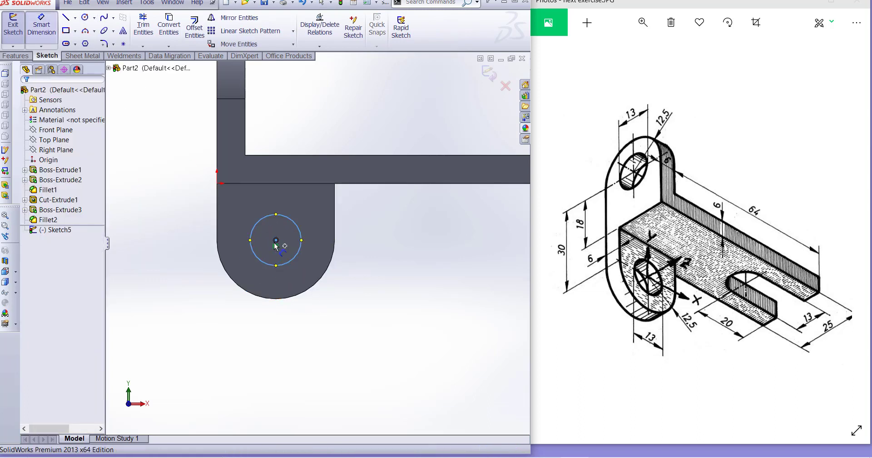
pyautogui.click(258, 258)
pyautogui.click(184, 295)
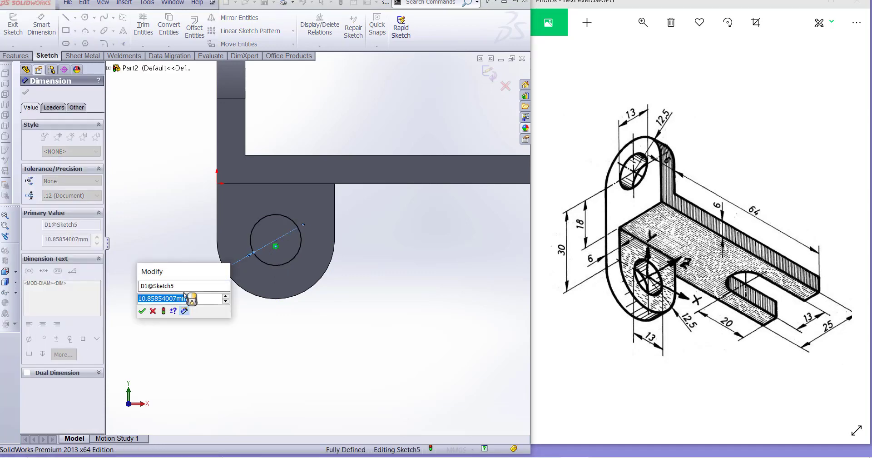
pyautogui.write('13')
pyautogui.press('Return')
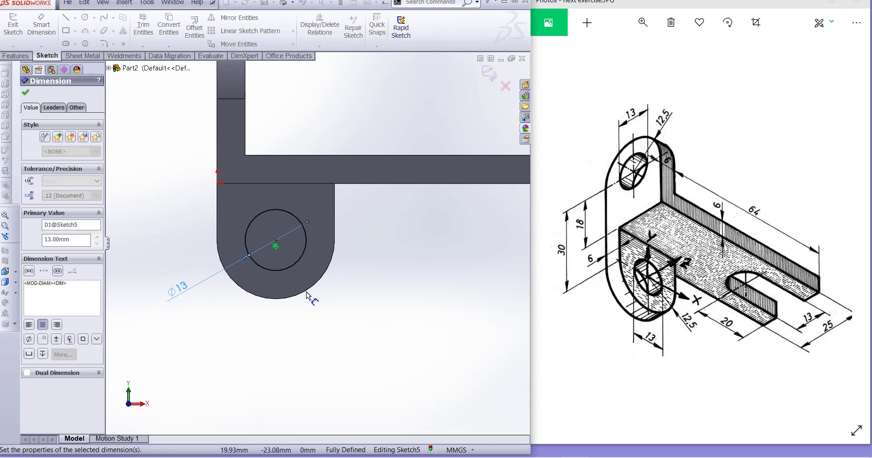
pyautogui.click(26, 96)
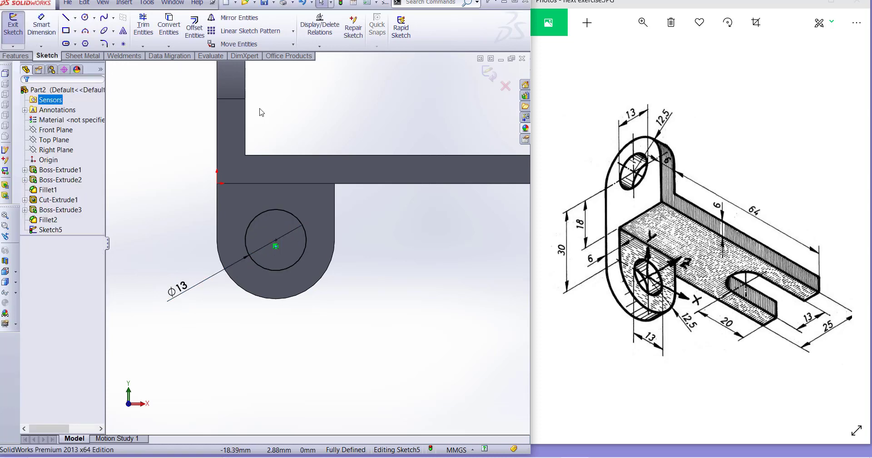
# Cut the 13 mm circle through the lug as an extruded cut with the Through All end condition
pyautogui.click(486, 76)
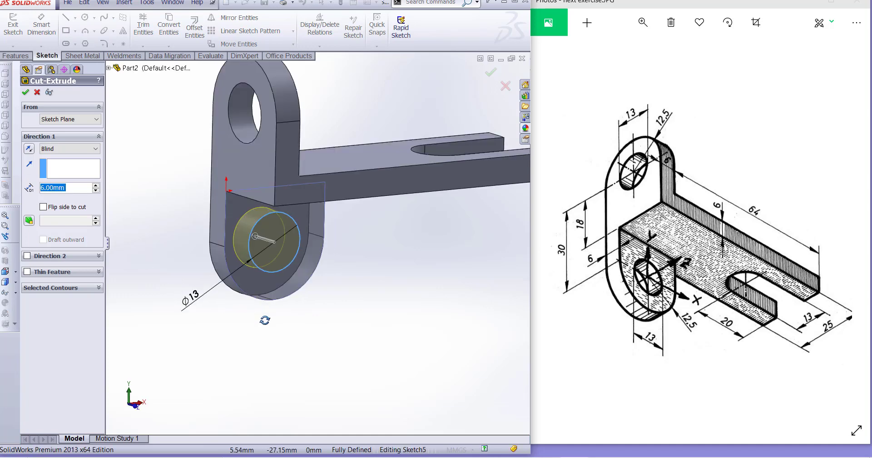
pyautogui.click(79, 149)
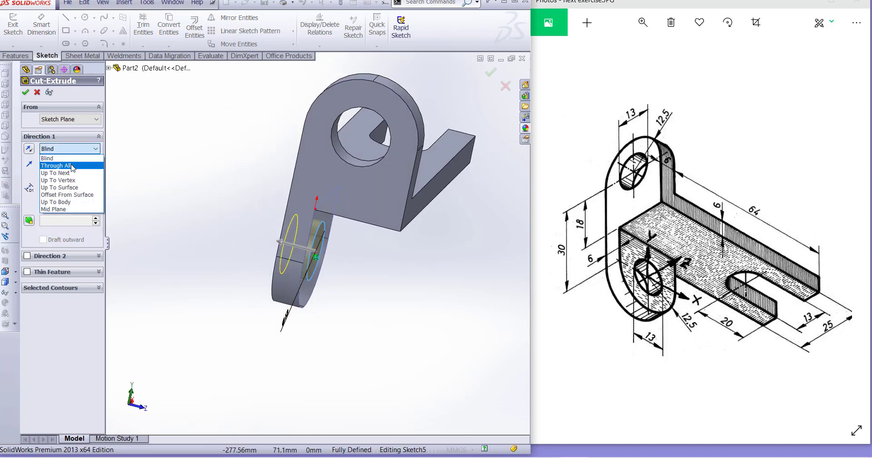
pyautogui.click(73, 168)
pyautogui.click(25, 93)
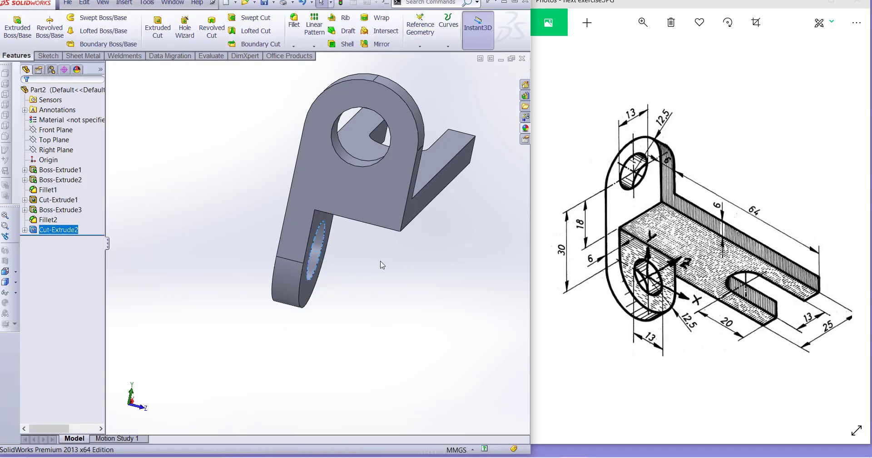
pyautogui.moveTo(414, 286); pyautogui.dragTo(371, 294, button='middle')
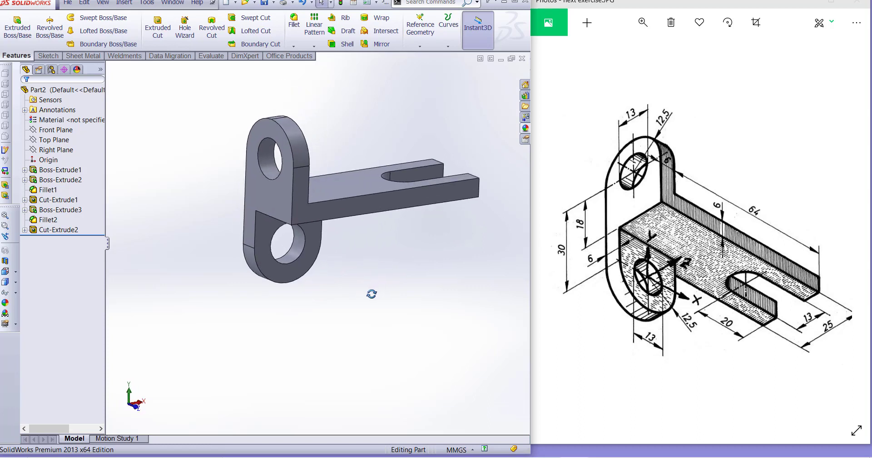
pyautogui.moveTo(404, 266); pyautogui.dragTo(369, 251, button='middle')
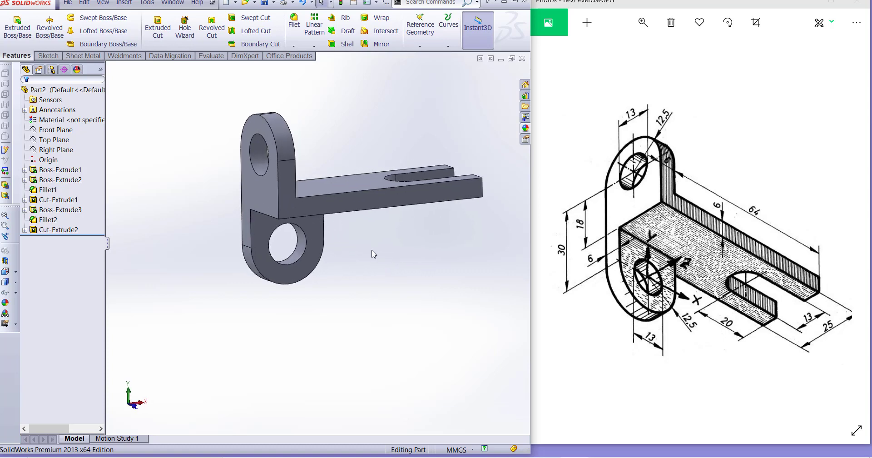